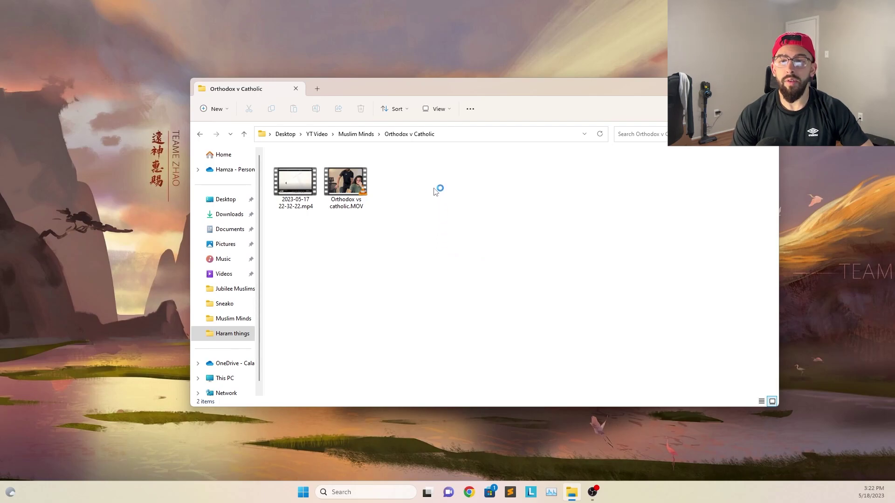
Step: Preview the Orthodox vs catholic.MOV camera recording, skip ahead through it, and close the player
left_click_drag(429, 193, 421, 263)
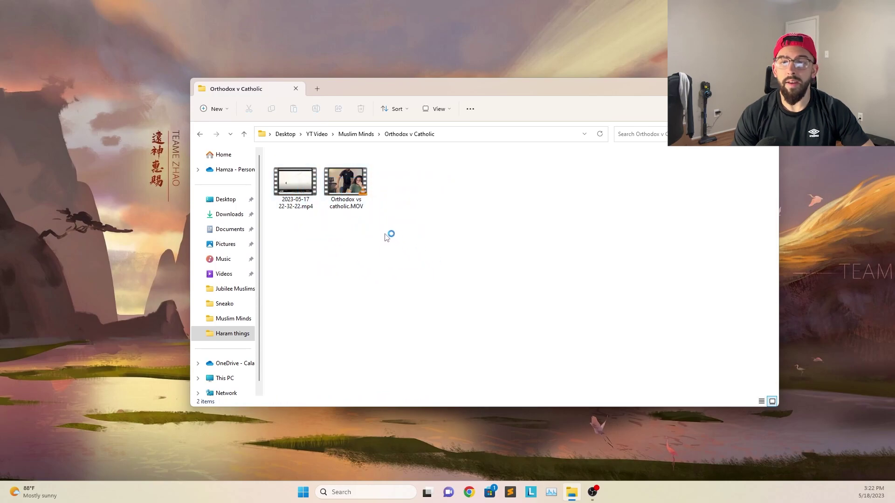
left_click(339, 188)
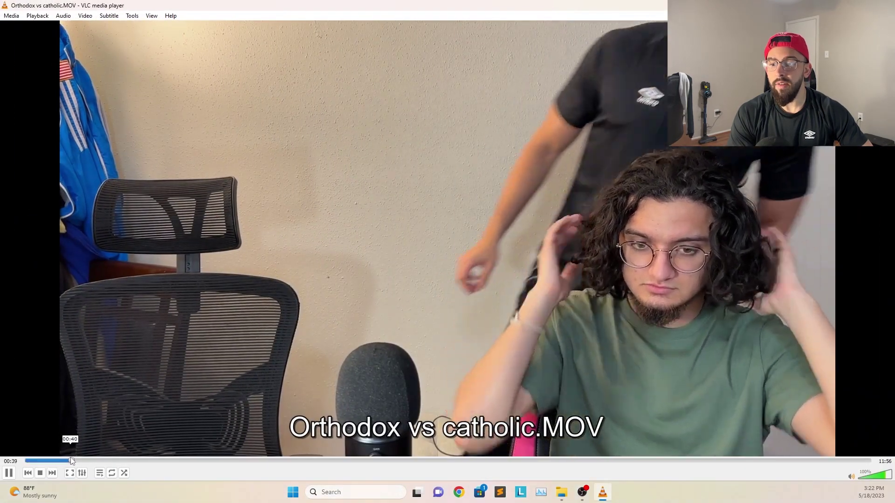
left_click_drag(71, 460, 336, 461)
key("ctrl+q")
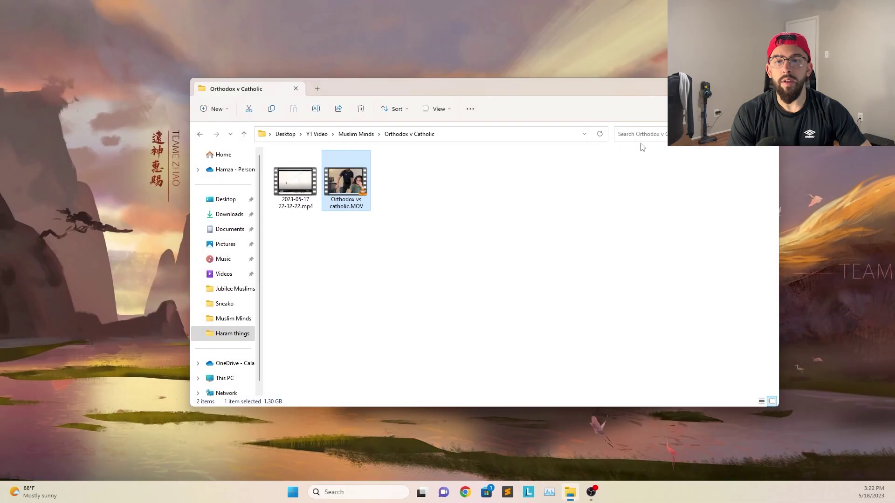
double_click(296, 182)
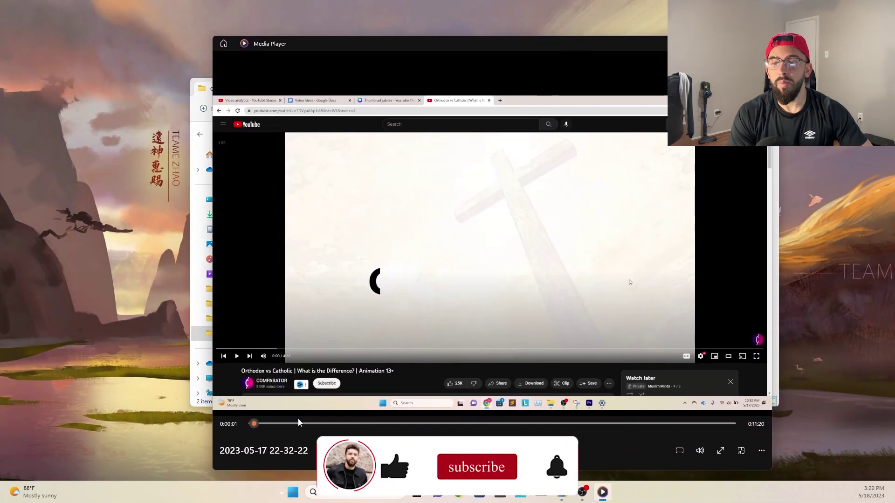
left_click_drag(299, 423, 411, 424)
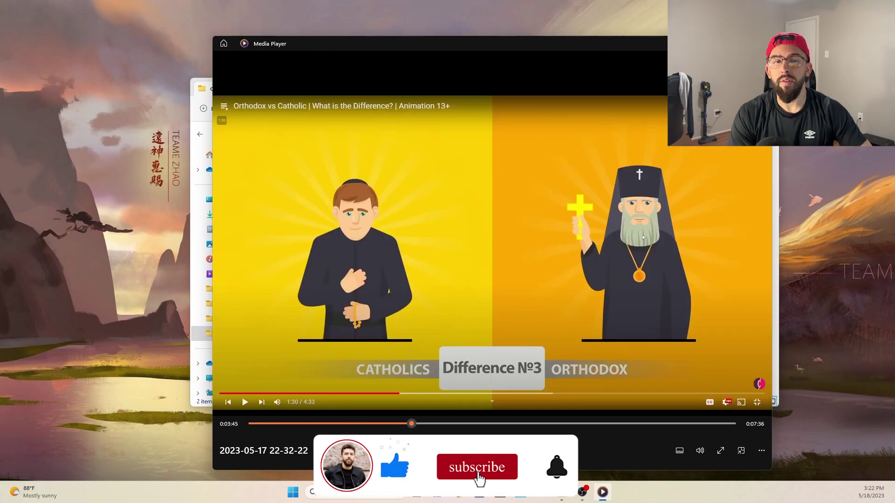
key("alt+F4")
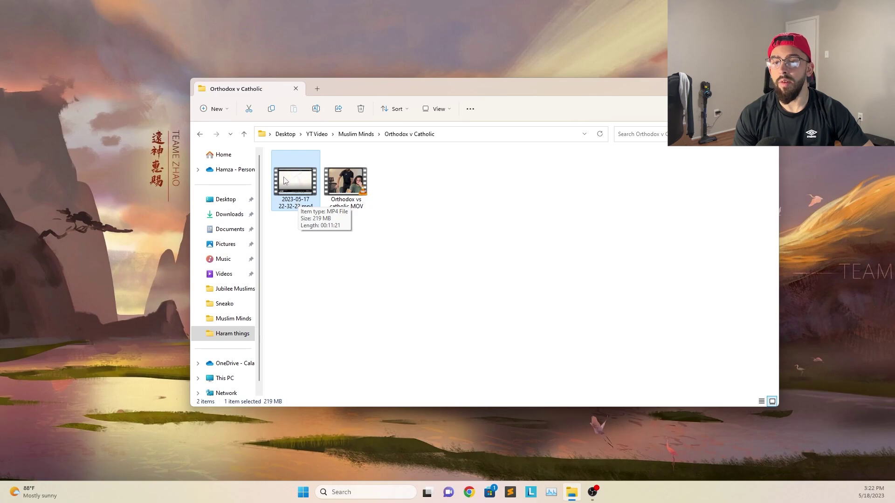
Step: Reopen Orthodox vs catholic.MOV for another quick look and return to its folder
double_click(345, 182)
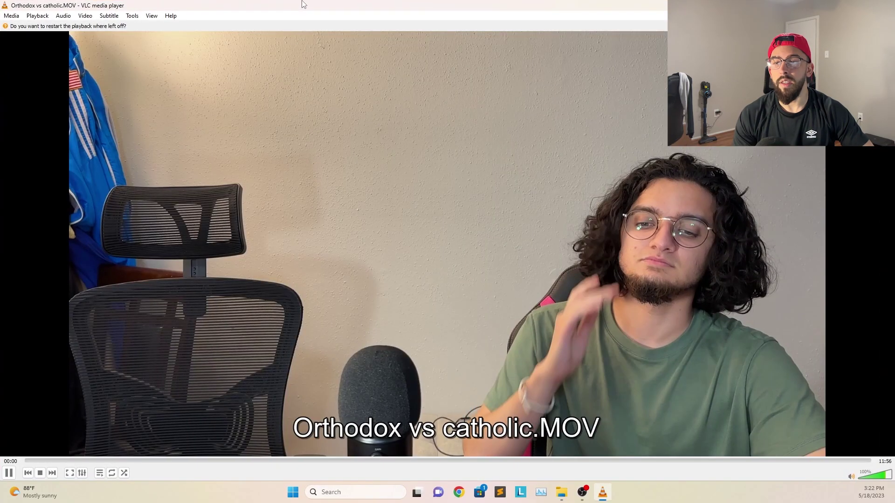
left_click(345, 461)
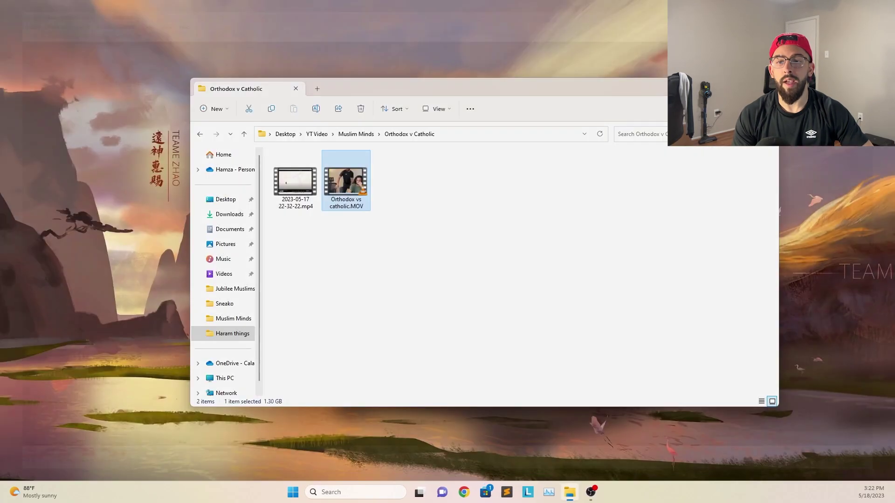
left_click(383, 341)
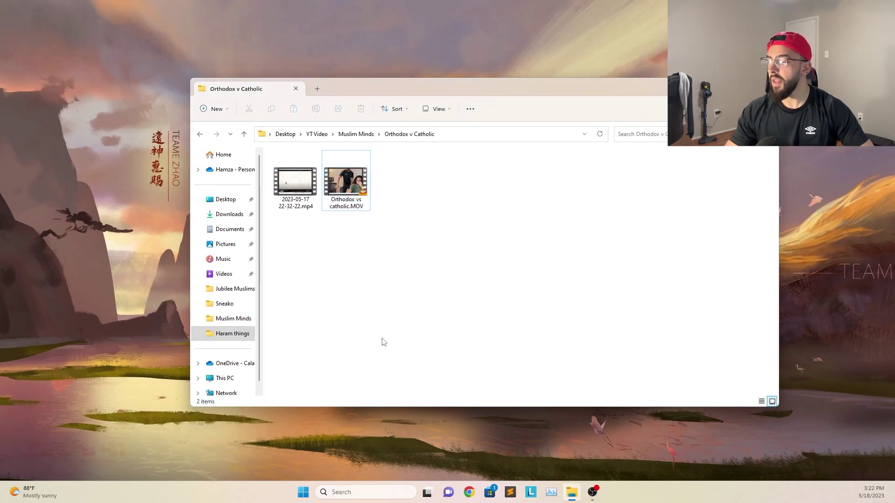
Step: Switch to Premiere Pro, start a new project, and select the Orthodox v Catholic folder as the media to import
key("super")
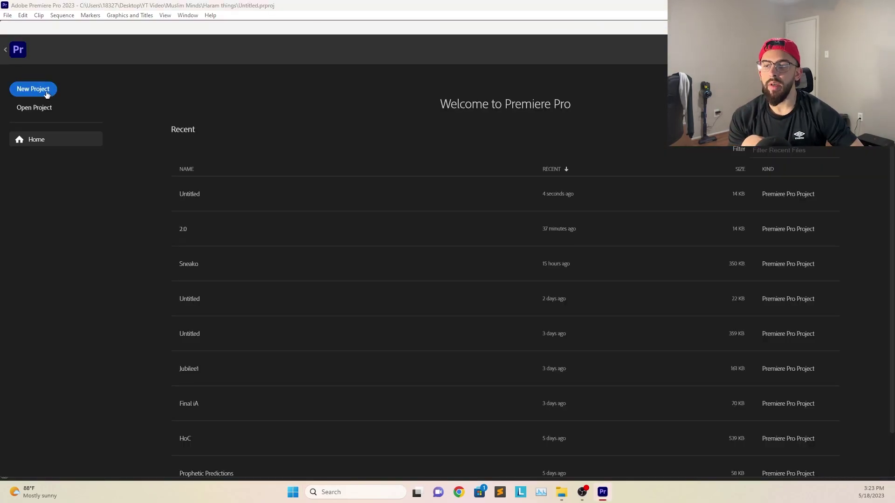
left_click(46, 92)
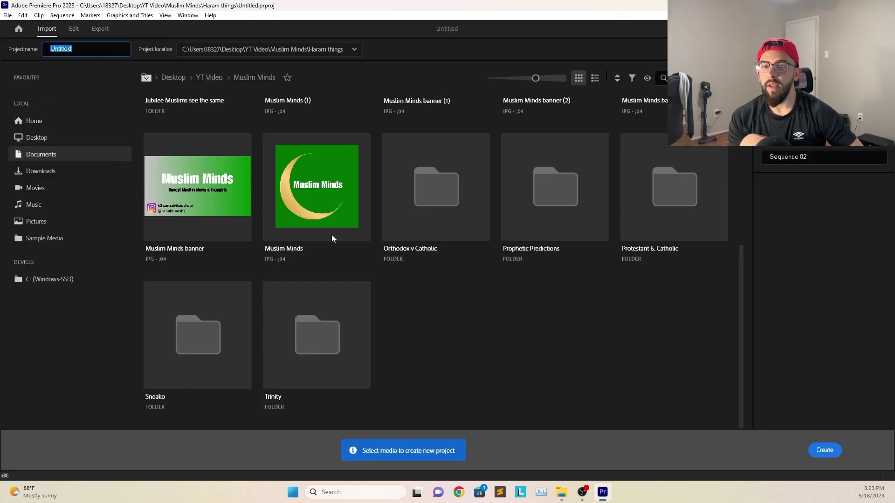
left_click(399, 150)
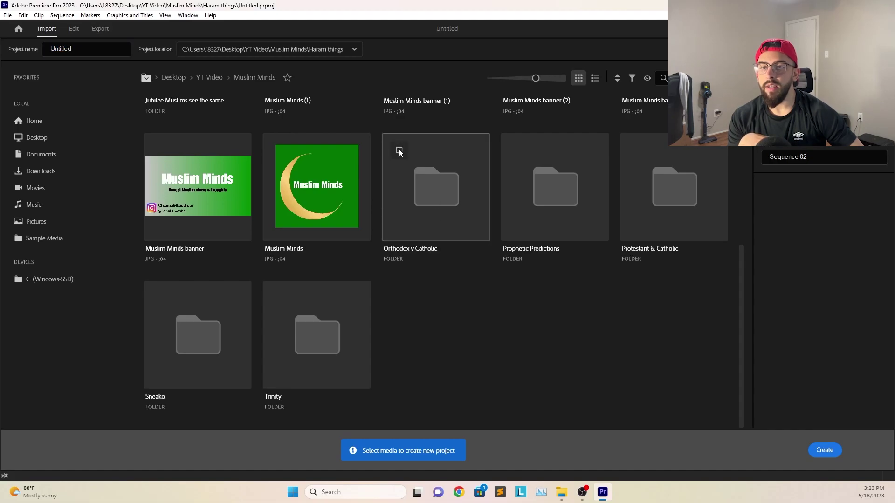
Step: Set the project location to the Orthodox v Catholic folder inside Muslim Minds
left_click(335, 49)
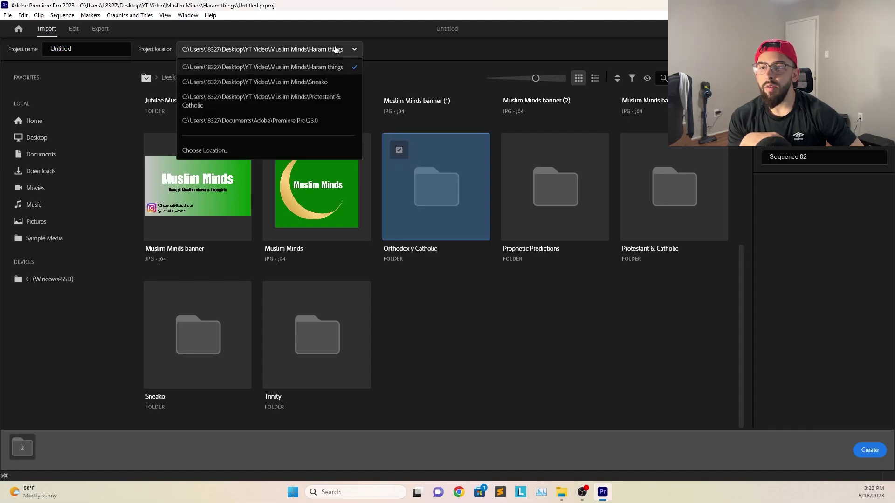
left_click(222, 151)
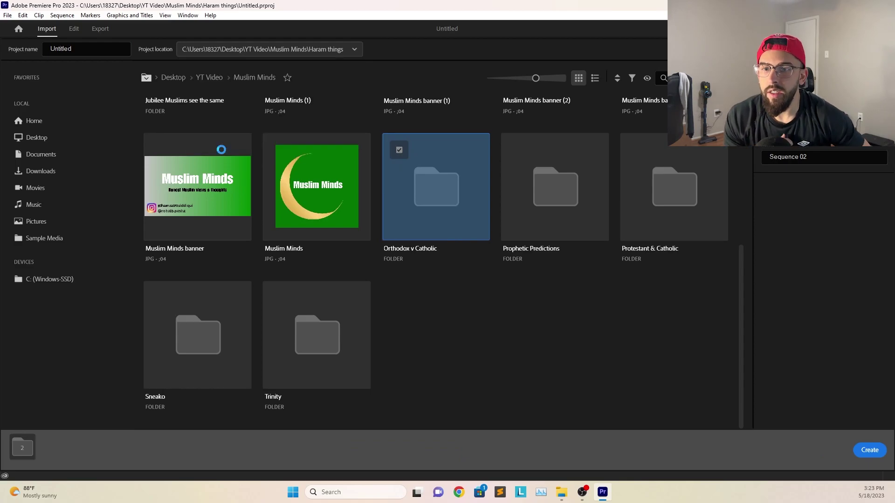
left_click(167, 49)
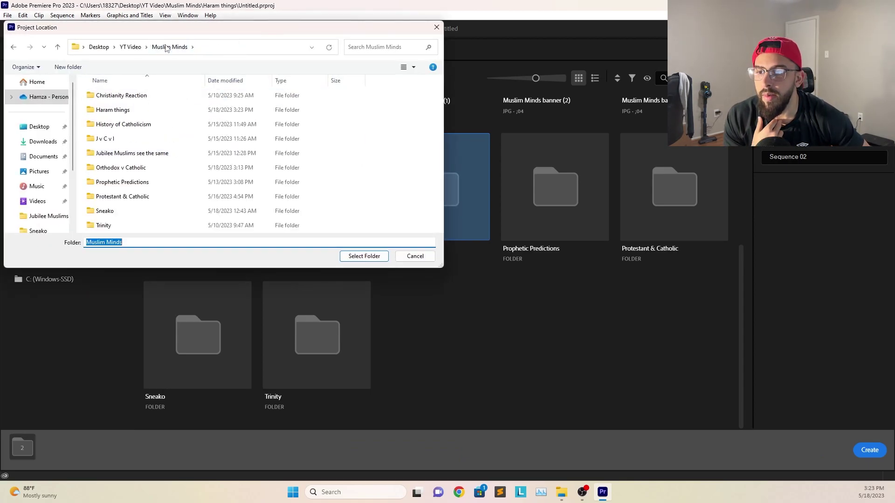
double_click(157, 169)
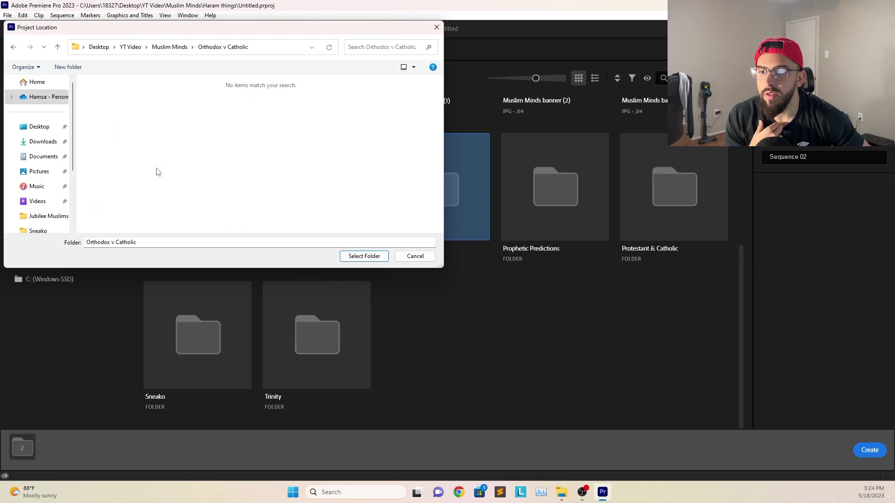
left_click(357, 257)
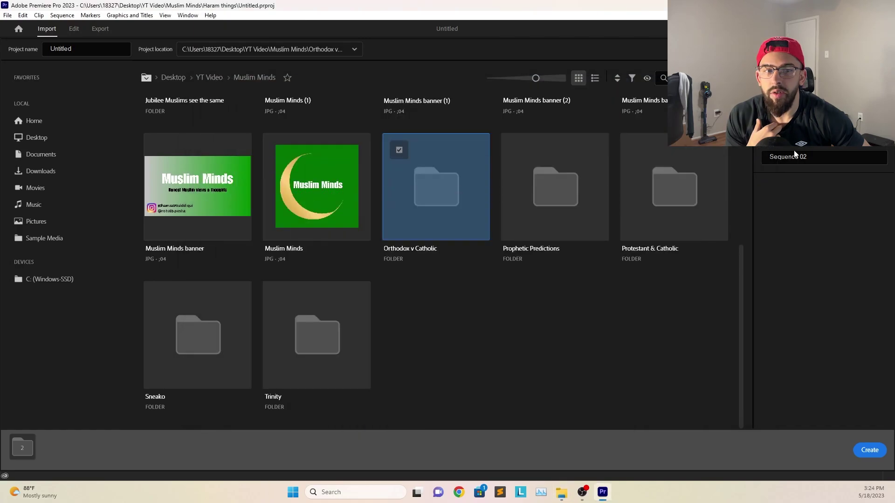
Step: Name both the new sequence and the project "Orthodox v Catholic"
left_click(796, 157)
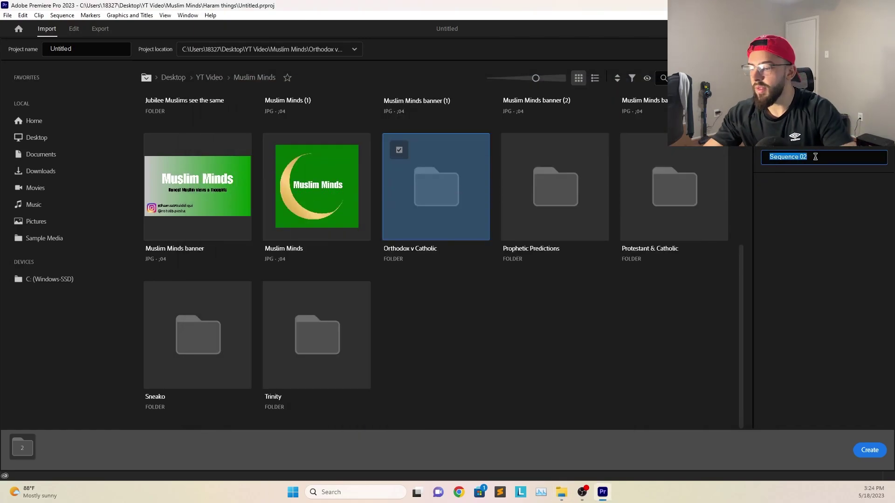
type("Orthodox ")
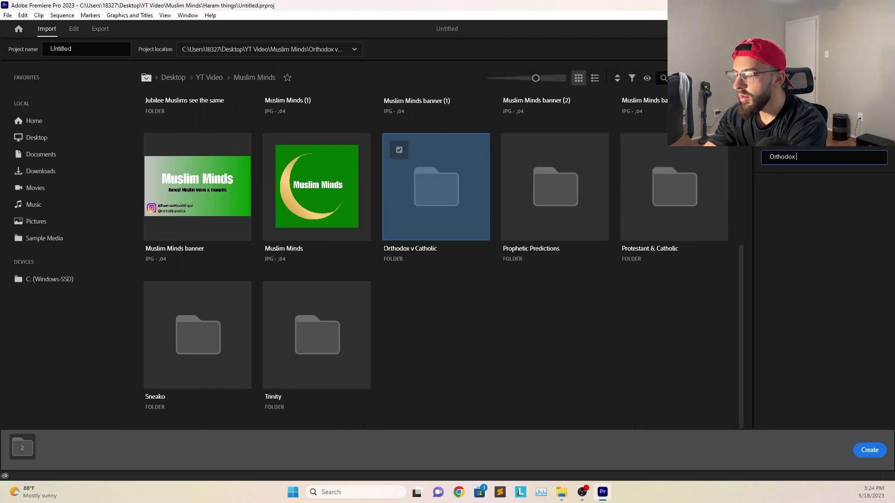
type("v Catholic")
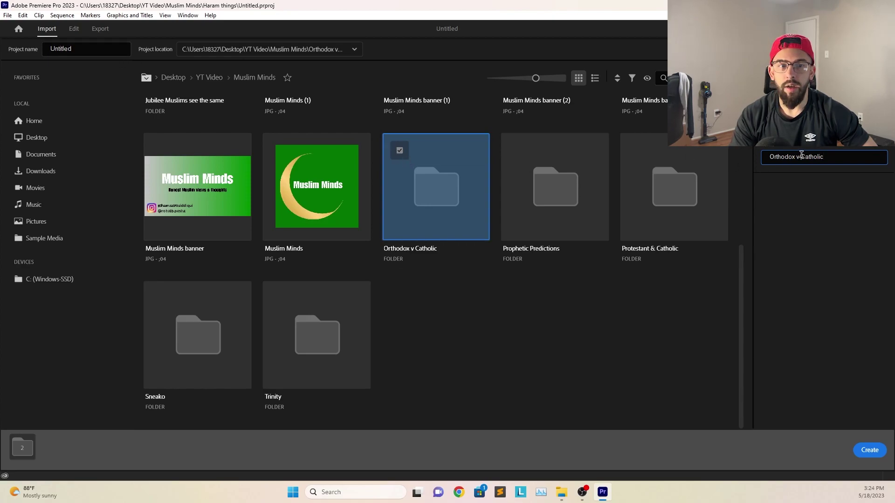
key("ctrl+a")
key("ctrl+c")
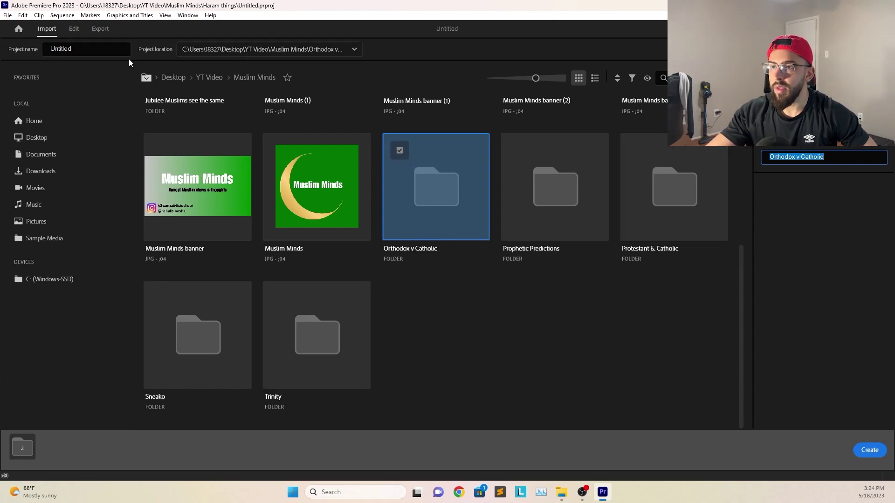
left_click(98, 48)
key("ctrl+v")
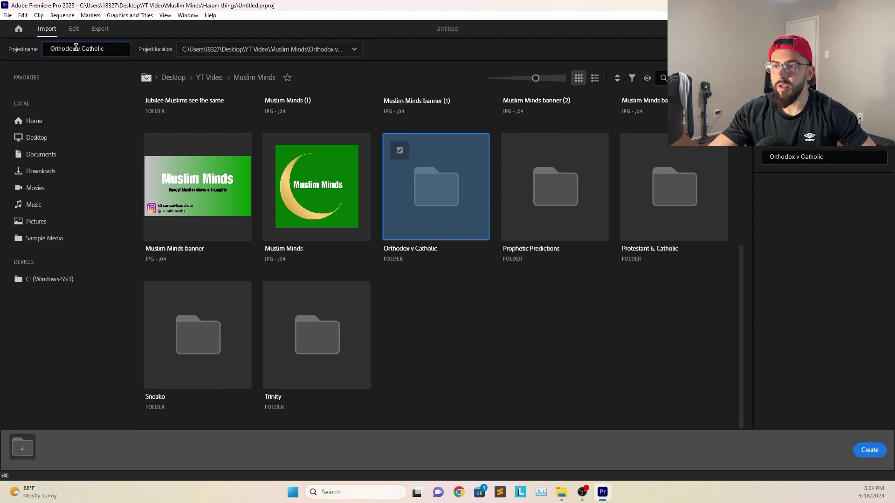
Step: Check the sequence name and project location, and create the project
left_click(843, 161)
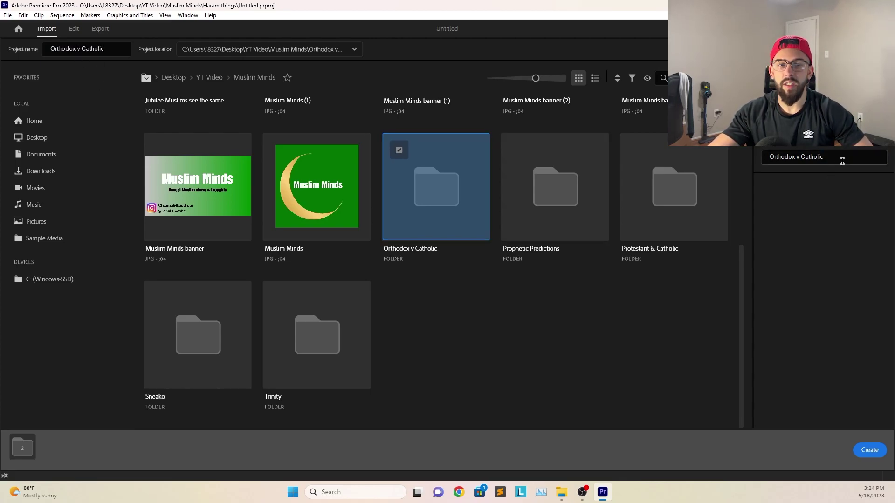
left_click(356, 49)
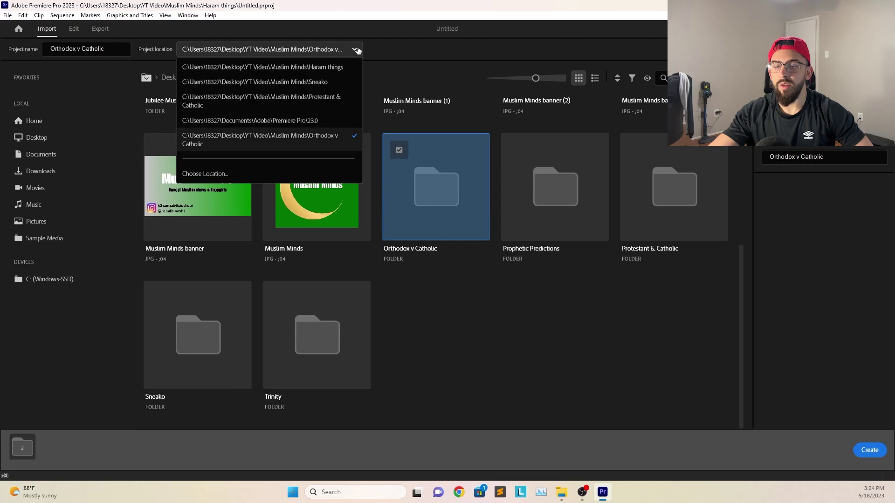
left_click(567, 340)
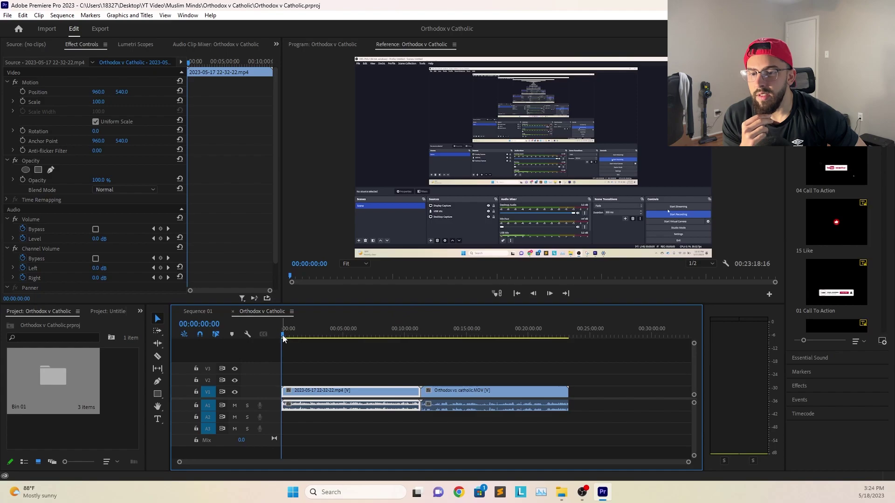
left_click_drag(282, 339, 496, 362)
left_click(391, 376)
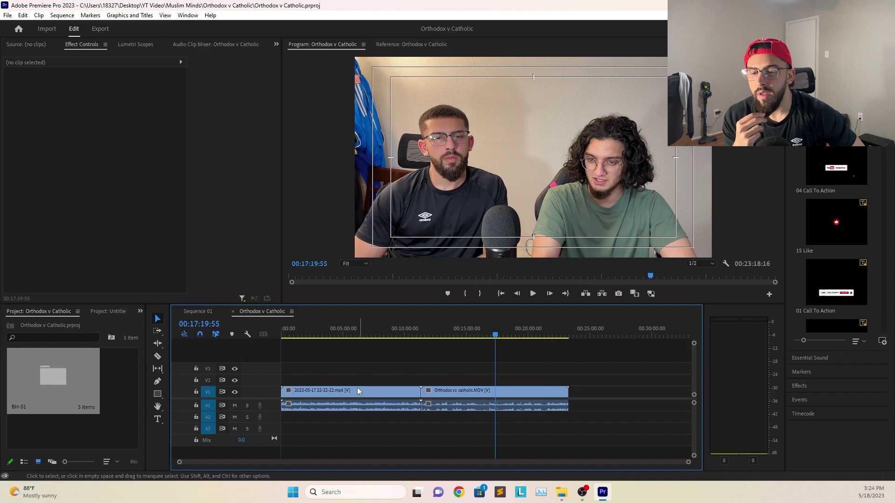
left_click_drag(336, 389, 334, 378)
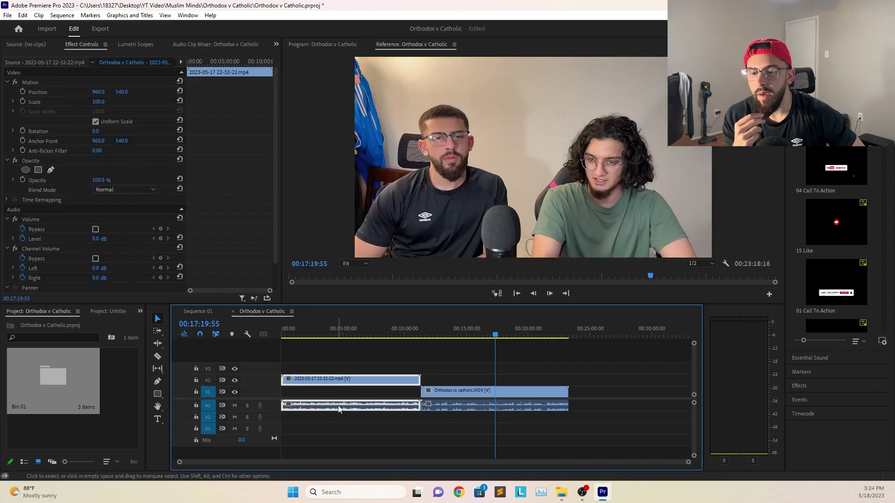
left_click_drag(338, 410, 339, 419)
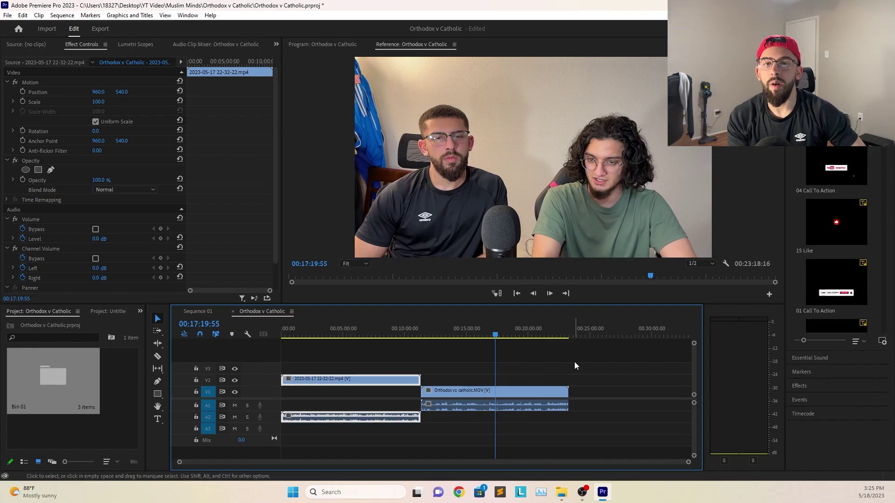
Step: Move the Orthodox vs catholic.MOV clip to the sequence start on V1 and A1, and return the playhead to 00:00:00:00
left_click_drag(569, 362, 310, 403)
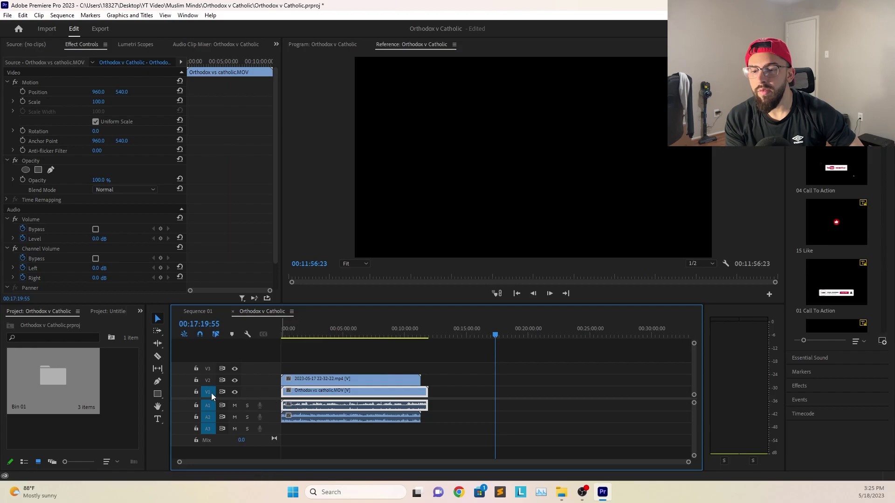
left_click(315, 379)
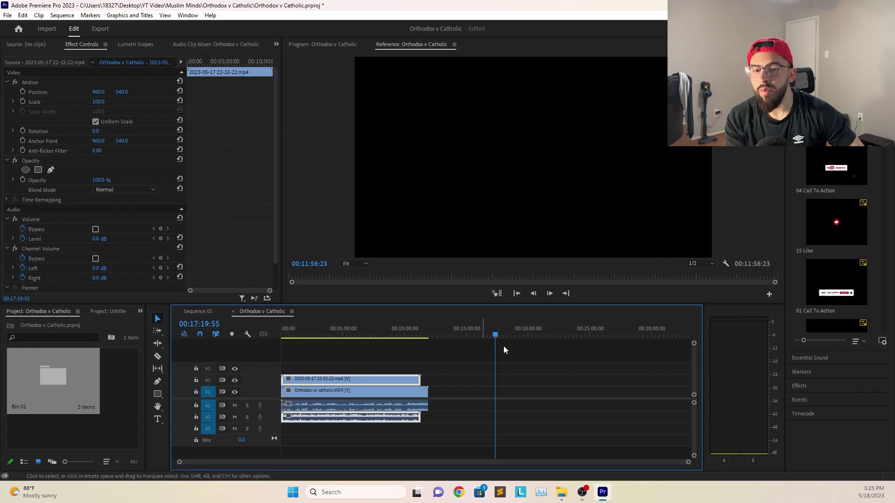
left_click_drag(495, 335, 280, 367)
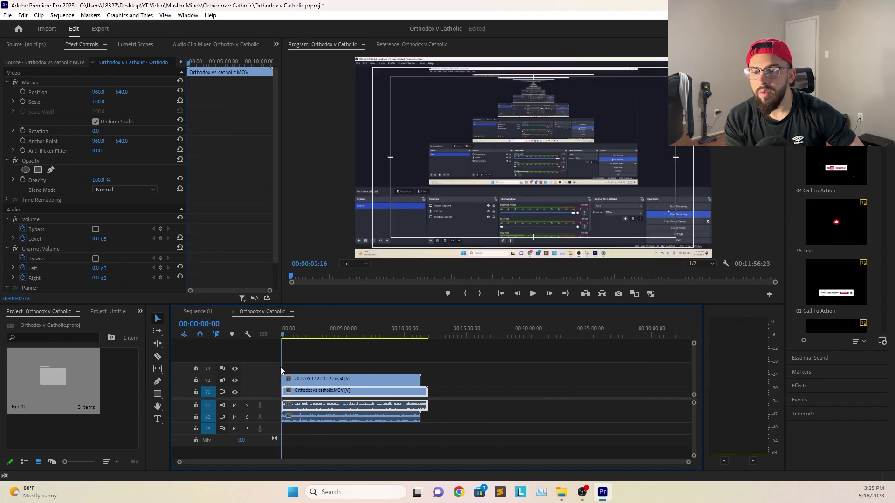
left_click(299, 379)
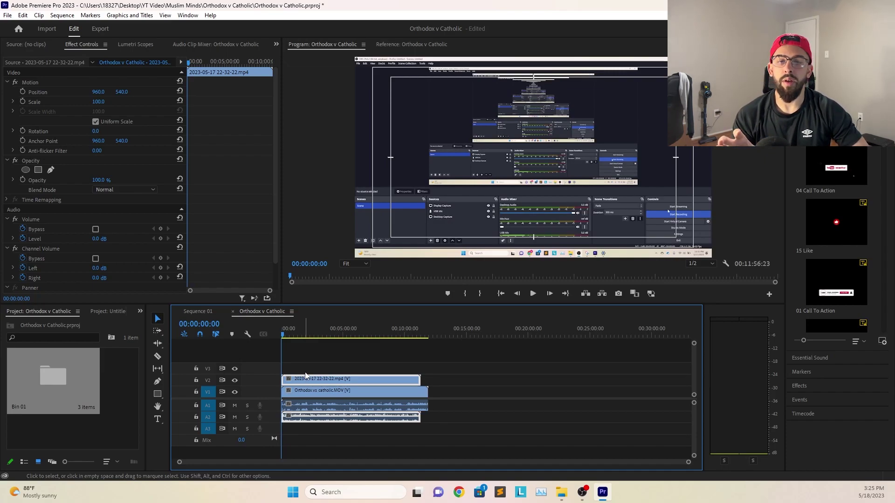
left_click(100, 102)
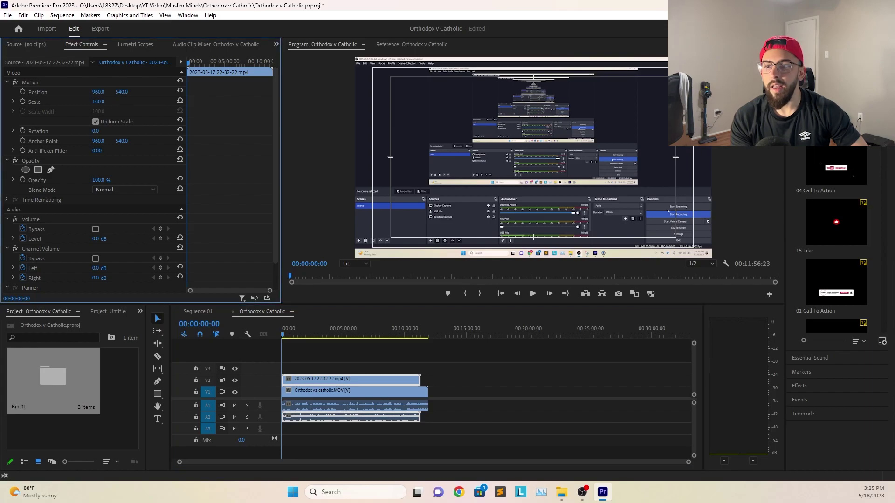
left_click_drag(100, 102, 70, 102)
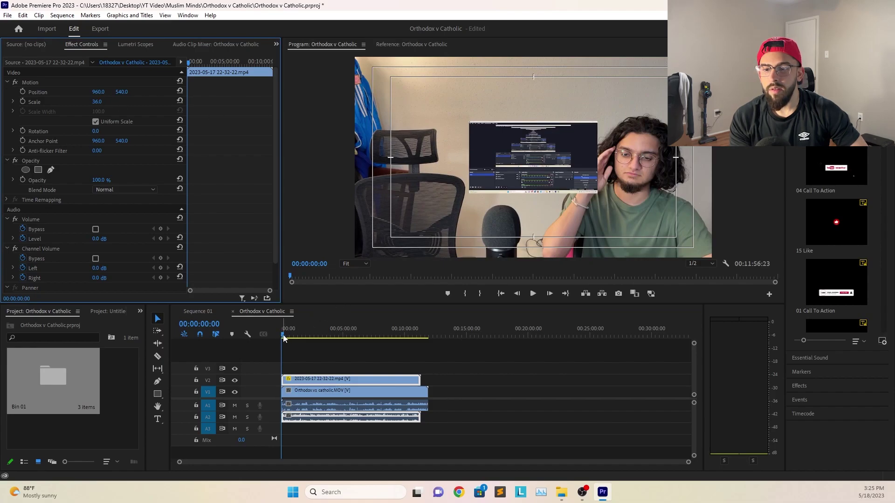
Step: Place the scaled-down screen recording at the lower middle of the frame, at a position of about 945, 874.5
left_click(523, 192)
left_click_drag(523, 192, 538, 255)
left_click_drag(531, 222, 532, 224)
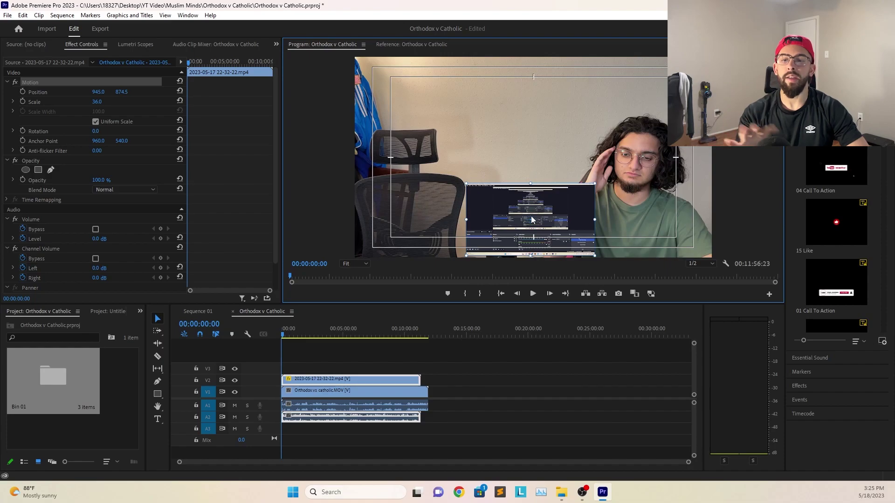
left_click(456, 412)
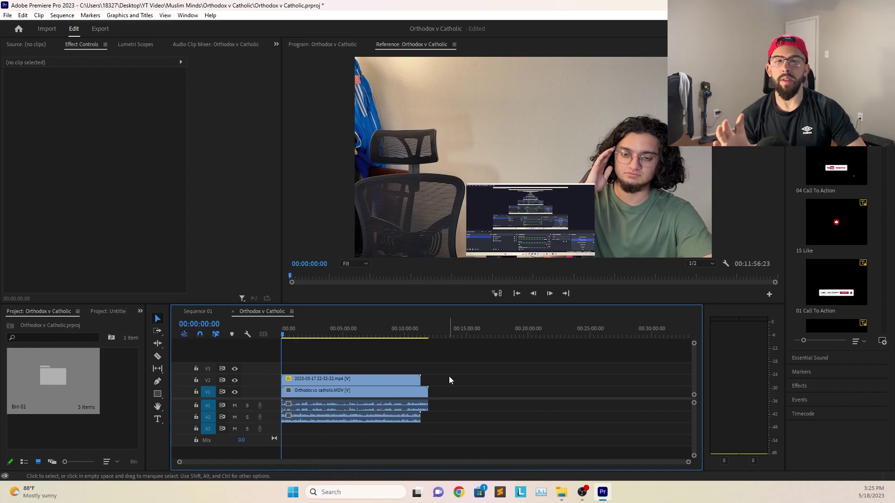
left_click_drag(451, 365, 430, 375)
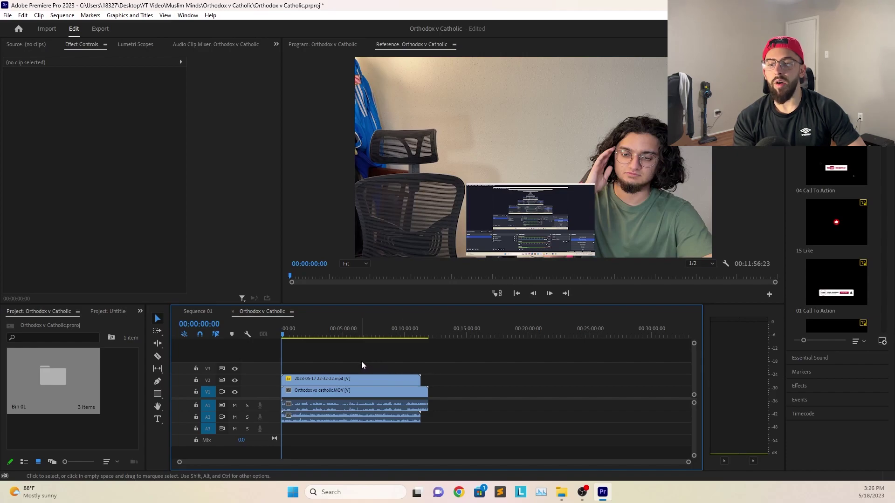
left_click_drag(356, 361, 366, 417)
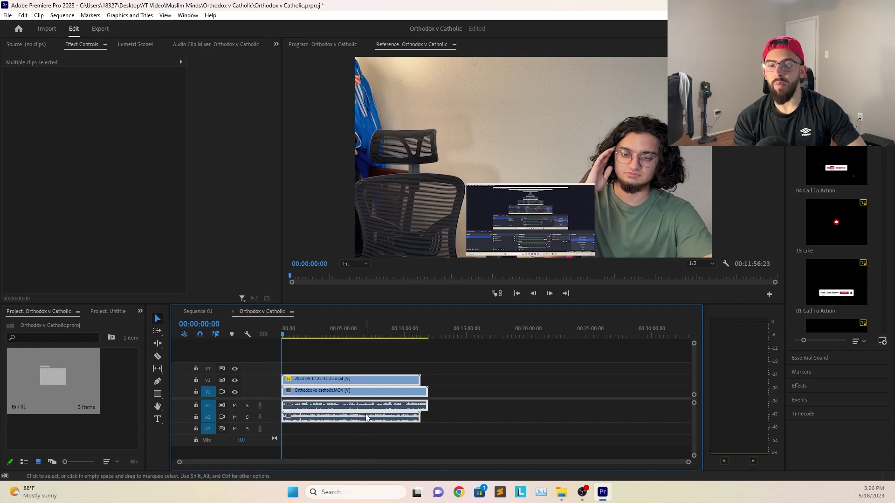
right_click(367, 407)
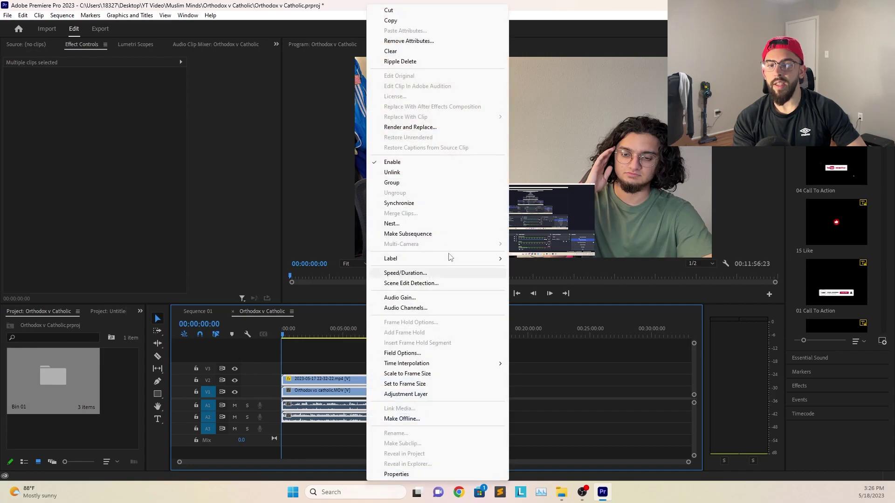
left_click(429, 208)
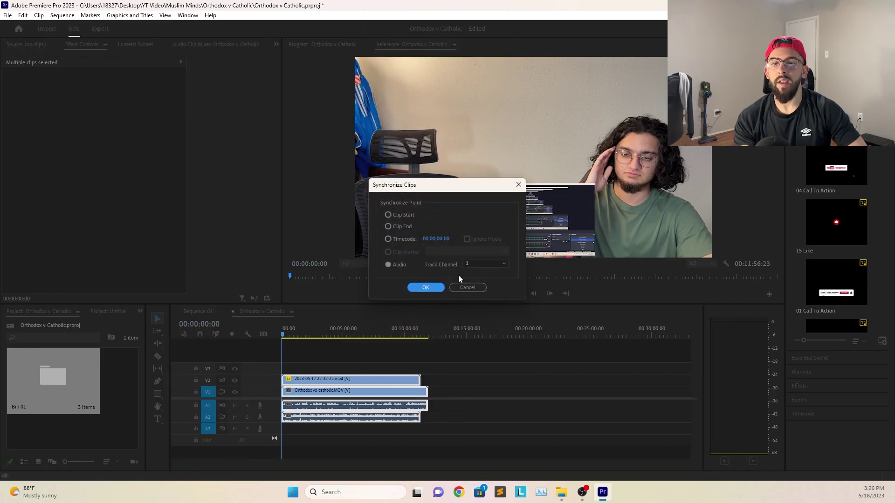
left_click(388, 264)
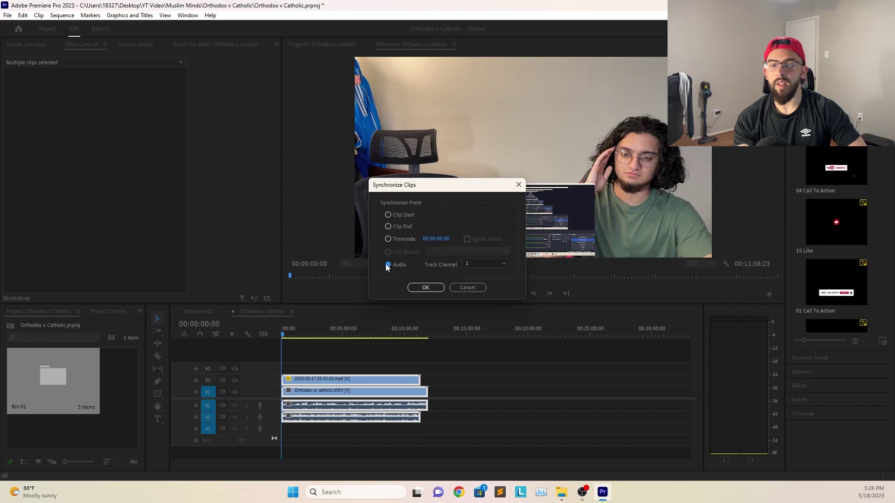
left_click(424, 287)
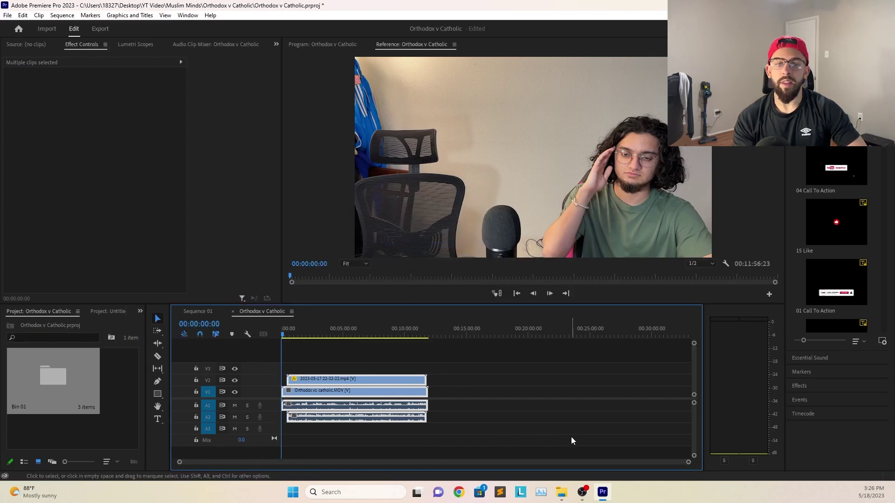
Step: Play the sequence from where the screen recording begins to check its sync with the camera footage
left_click_drag(687, 465, 328, 462)
left_click_drag(285, 335, 380, 345)
key("space")
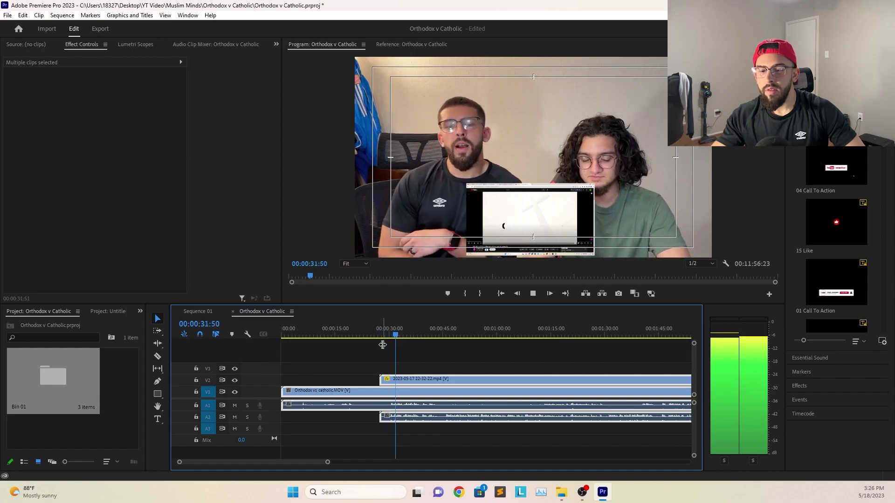
key("space")
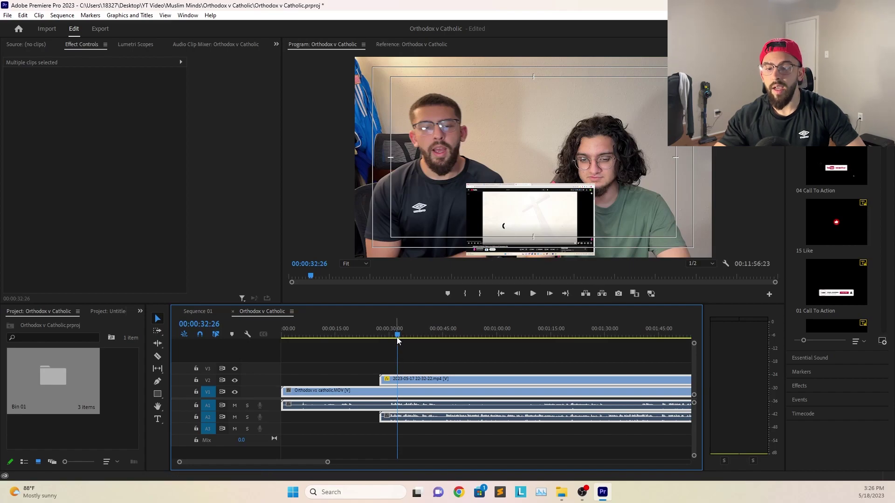
left_click_drag(400, 335, 373, 347)
key("space")
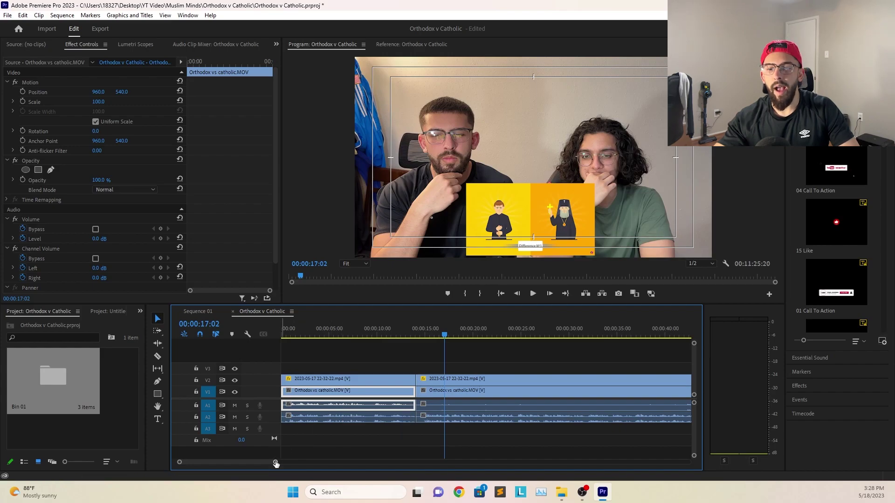
Step: Unlink the Orthodox vs catholic.MOV clips' video and audio, and clear their audio from track A1
left_click_drag(275, 463, 601, 462)
left_click_drag(591, 393, 285, 401)
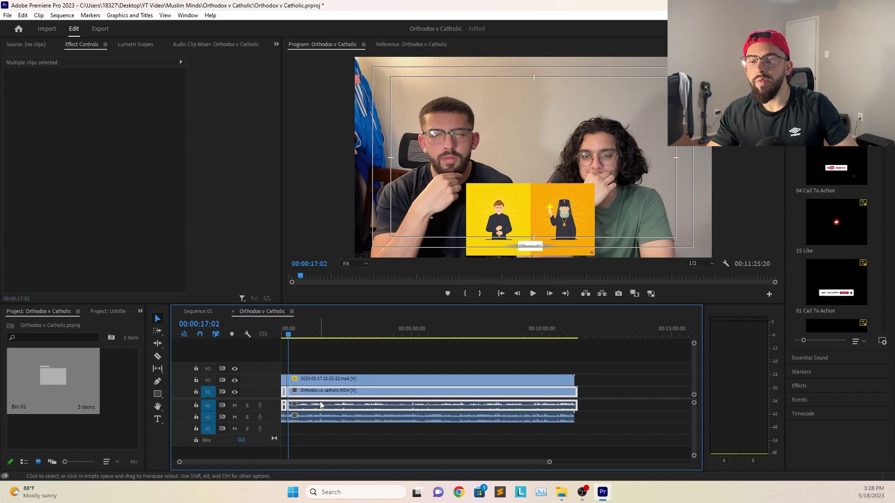
right_click(325, 405)
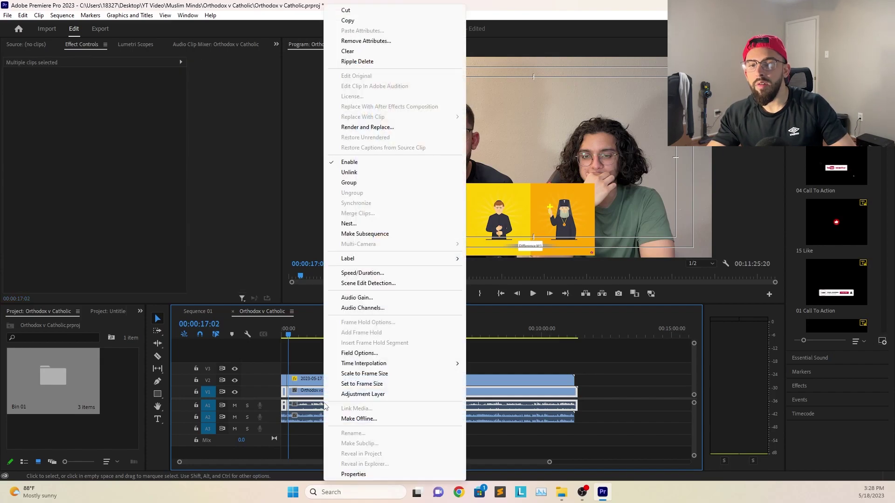
left_click(349, 172)
left_click_drag(591, 410, 279, 410)
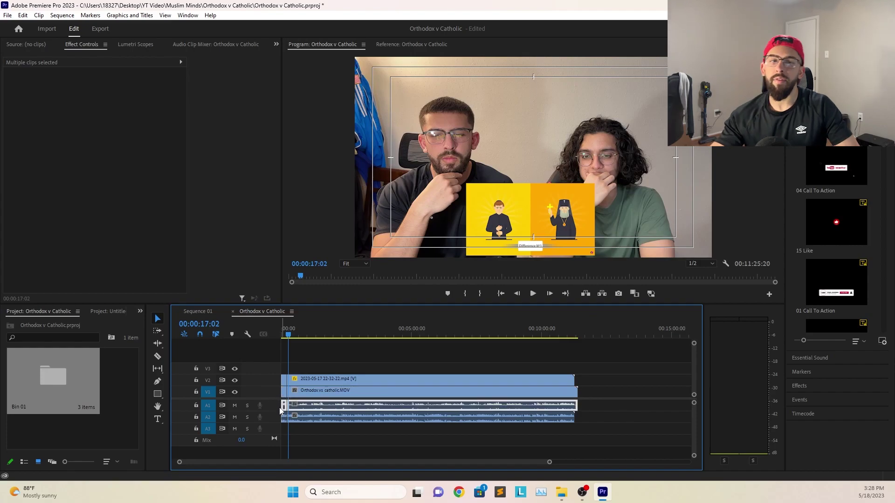
right_click(311, 406)
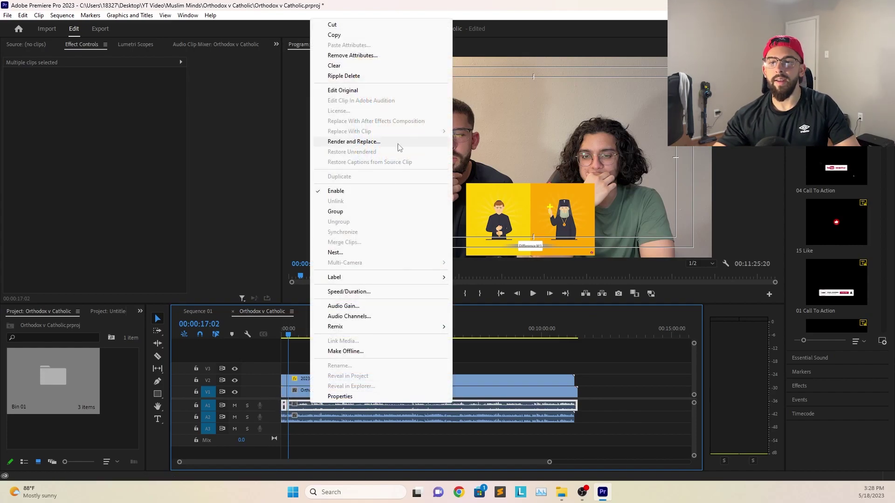
left_click(334, 66)
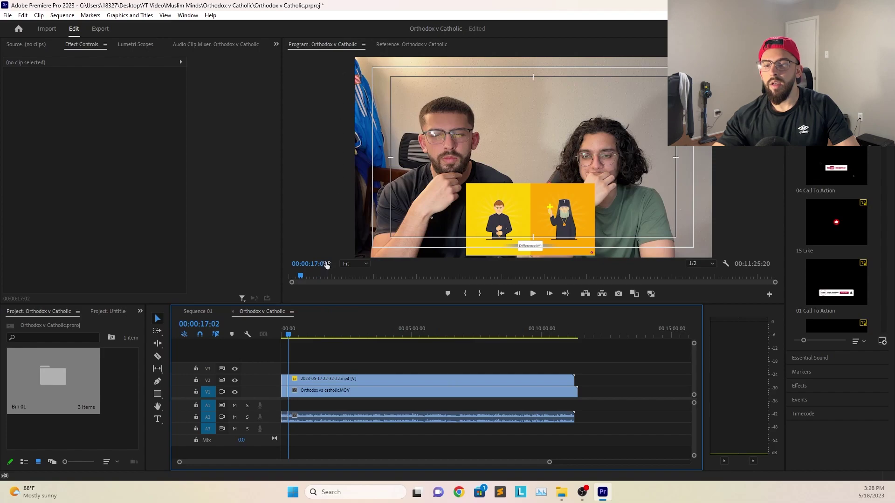
Step: Play the sequence from about 00:00:31 and further along to check the remaining screen recording audio on A2
left_click_drag(289, 338, 294, 340)
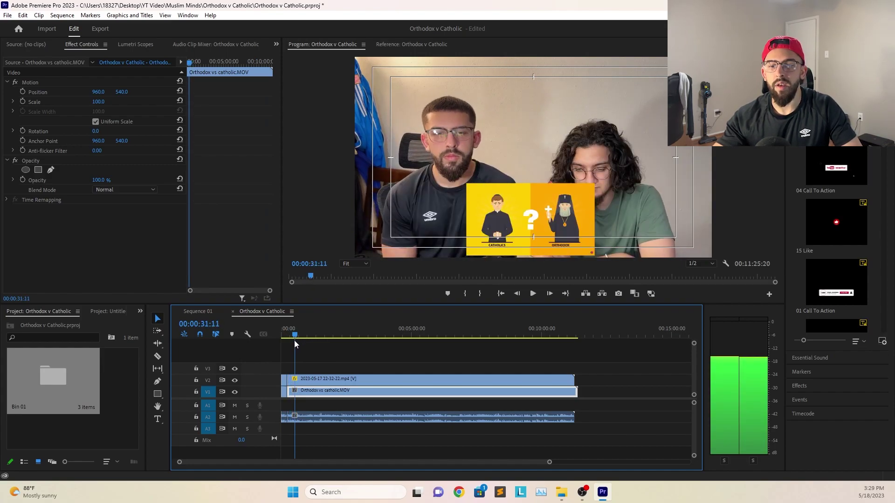
key("space")
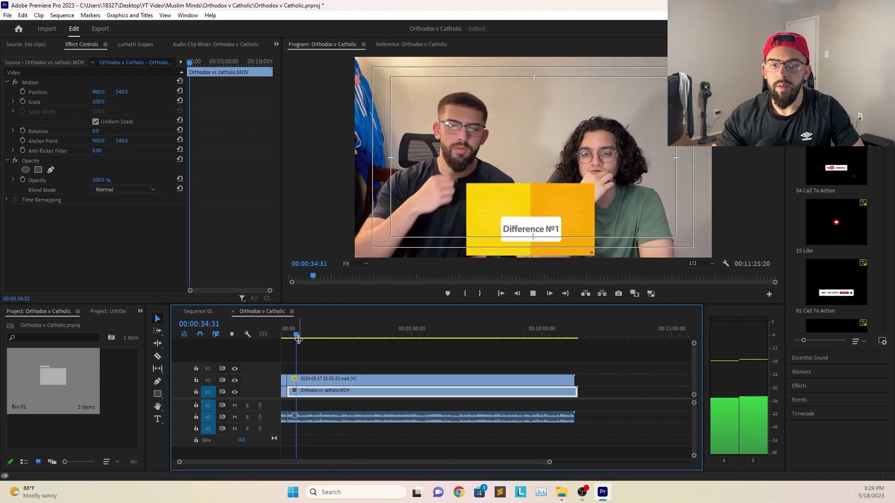
key("space")
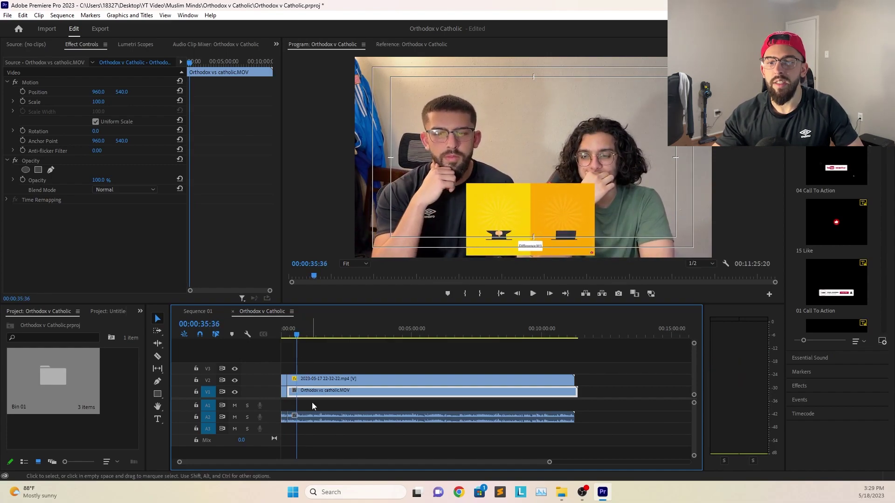
mouse_move(297, 335)
left_mouse_down()
mouse_move(311, 337)
mouse_move(303, 339)
left_mouse_up()
key("space")
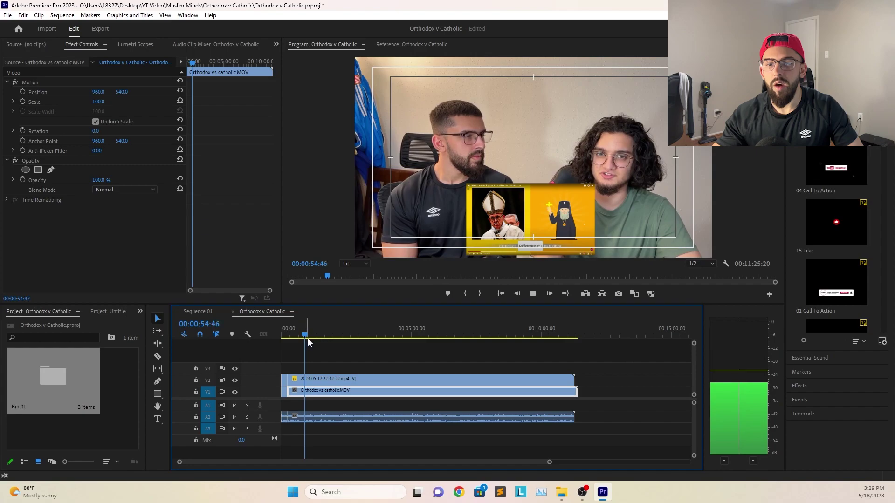
key("space")
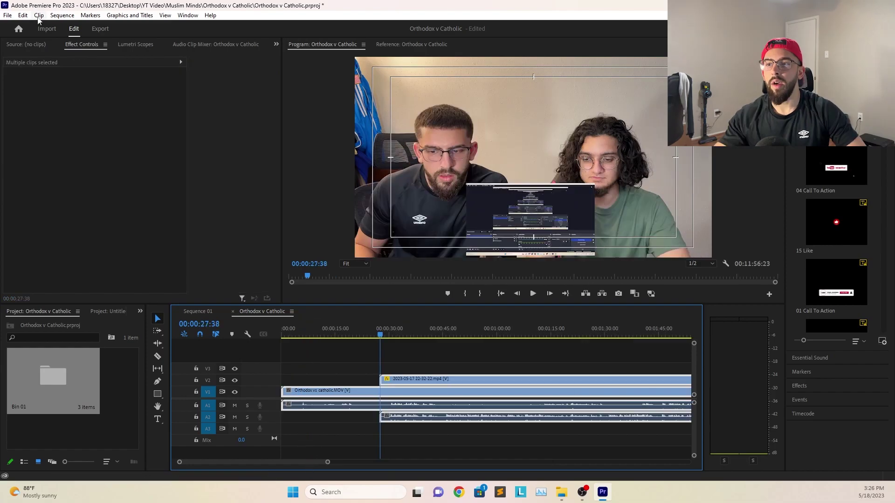
Step: Open the keyboard shortcuts settings, examine the assigned editing commands, and close them without changes
left_click(23, 17)
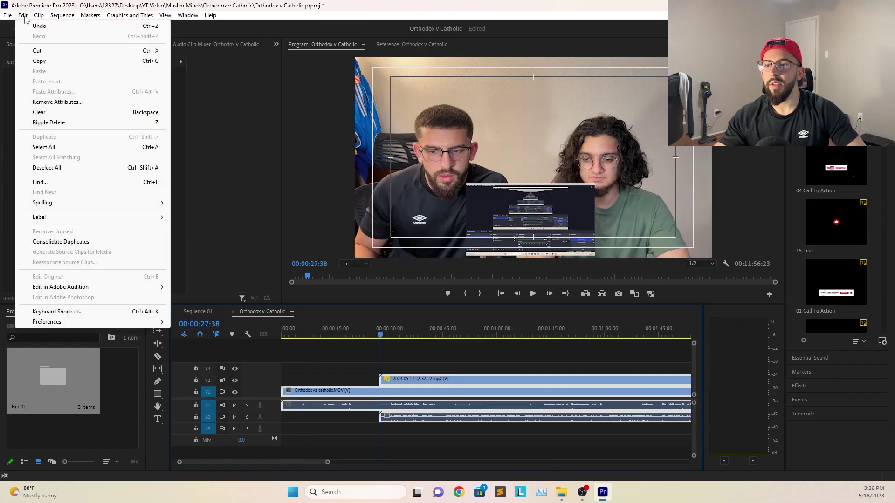
left_click(117, 313)
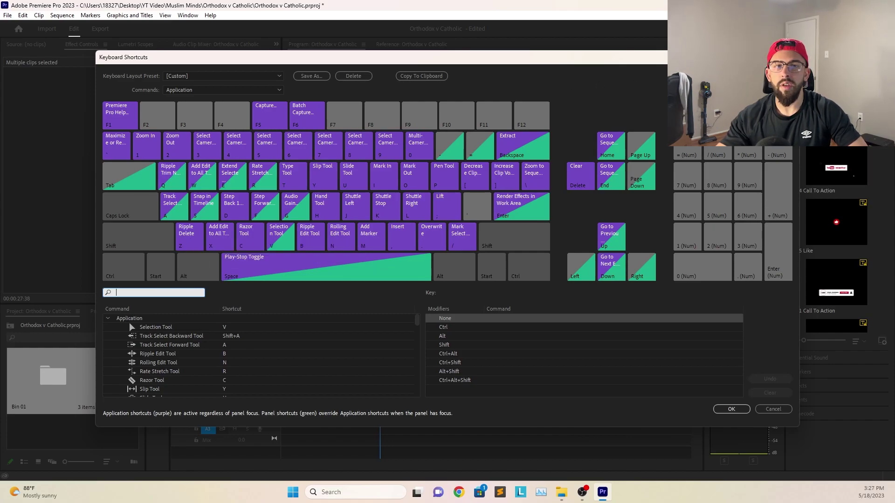
key("Escape")
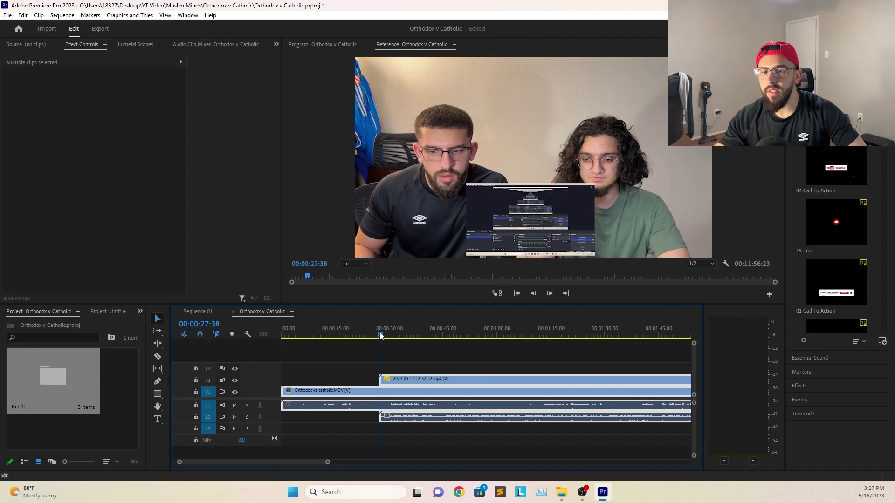
Step: Split the clips on all tracks at 00:00:29:43 and ripple delete everything before the cut
mouse_move(380, 335)
left_mouse_down()
mouse_move(371, 333)
mouse_move(389, 337)
left_mouse_up()
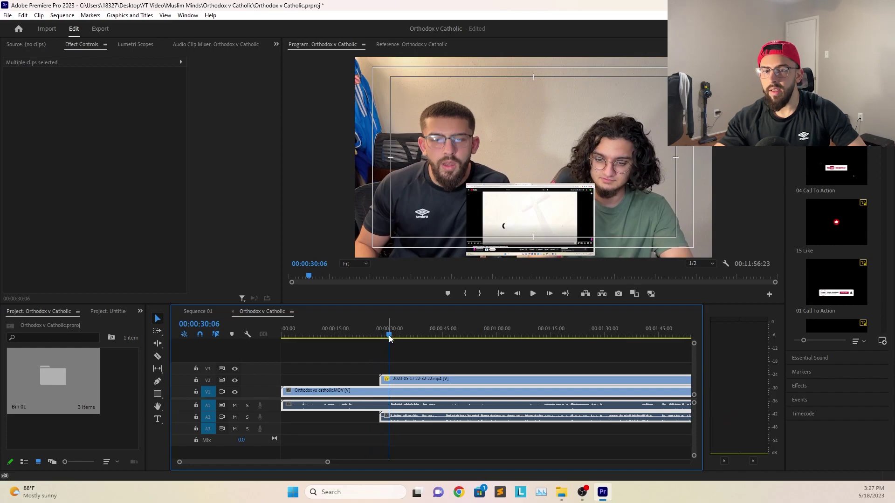
left_click_drag(391, 335, 387, 336)
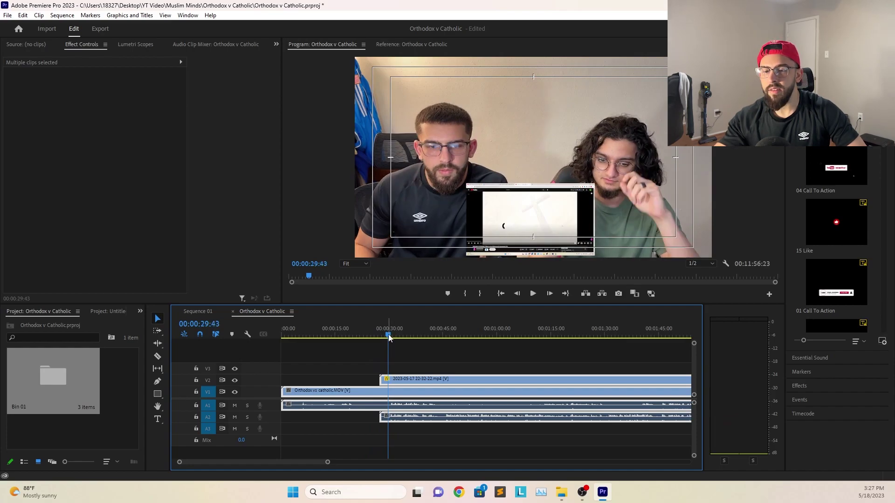
key("ctrl+k")
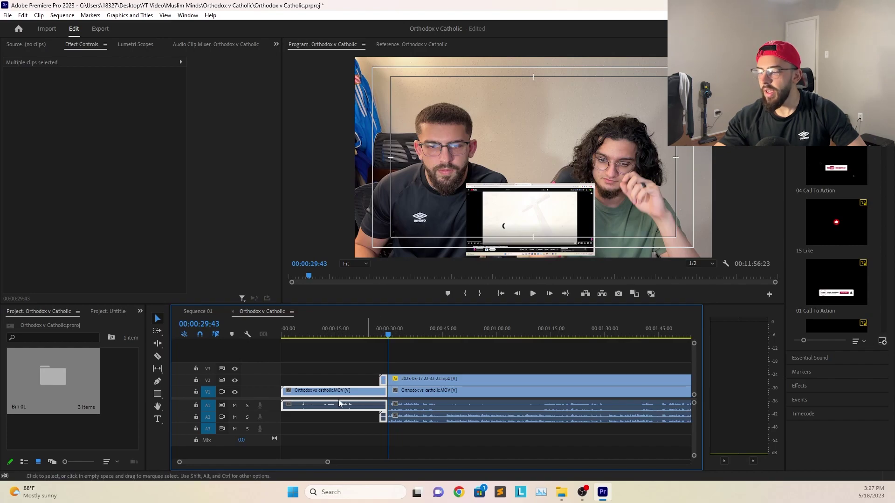
key("shift+Delete")
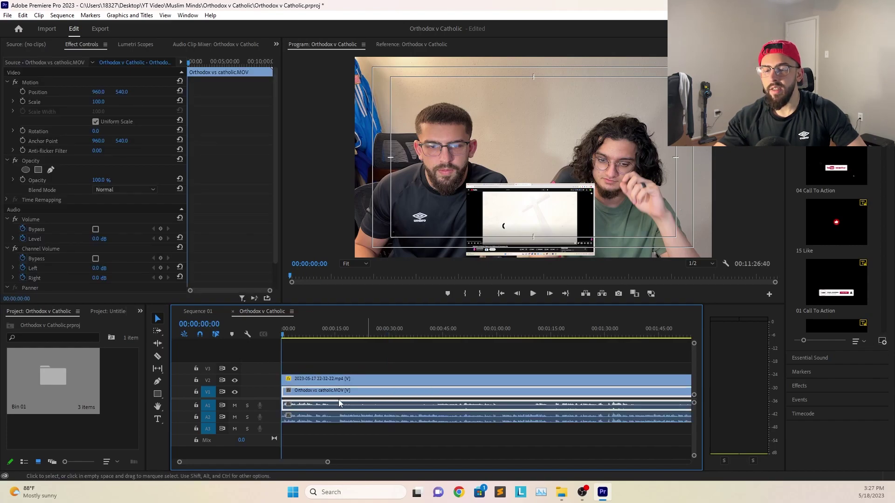
Step: Skim the trimmed opening and split the clips on all tracks at 00:00:14:04
left_click(291, 337)
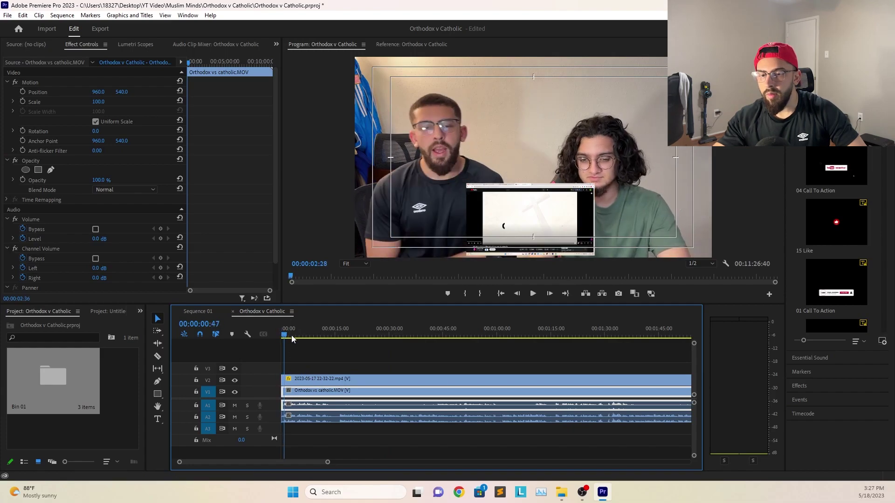
left_click_drag(292, 339, 338, 344)
left_click_drag(331, 462, 267, 462)
left_click_drag(469, 338, 463, 339)
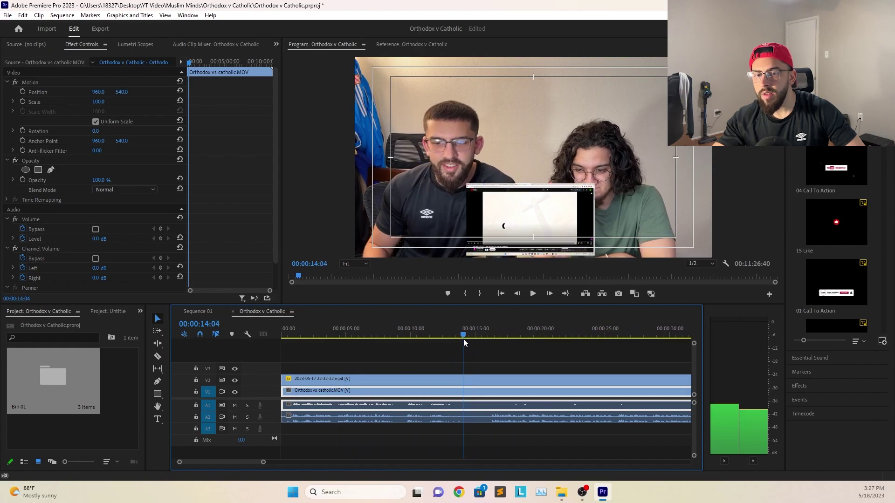
key("ctrl+shift+k")
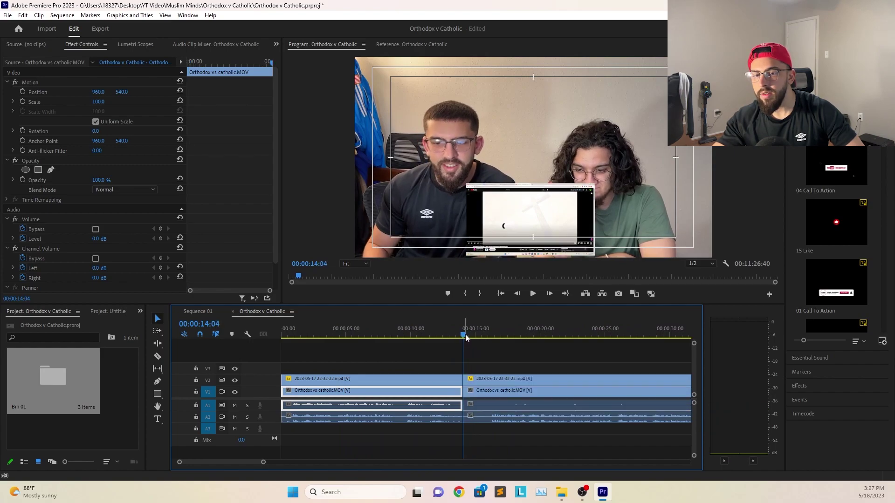
Step: Split all tracks again at 00:00:15:24 and ripple delete the short section between the two cuts
left_click_drag(465, 336, 472, 427)
key("ctrl+shift+k")
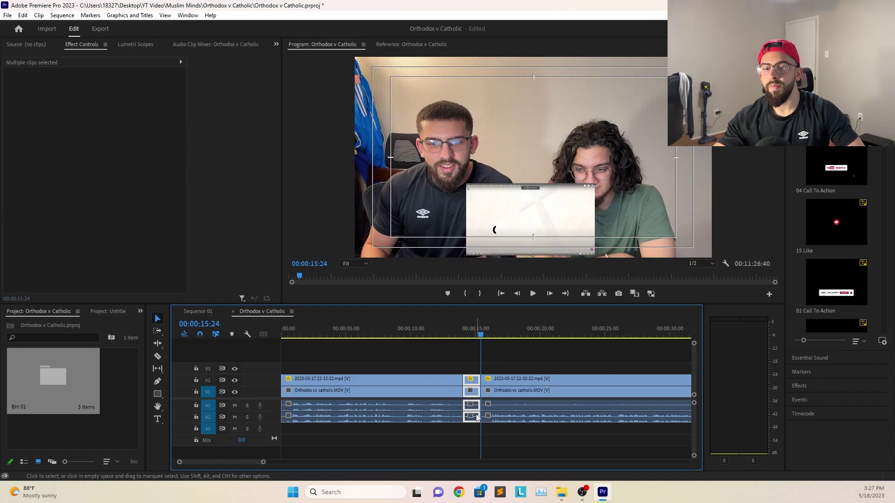
key("shift+Delete")
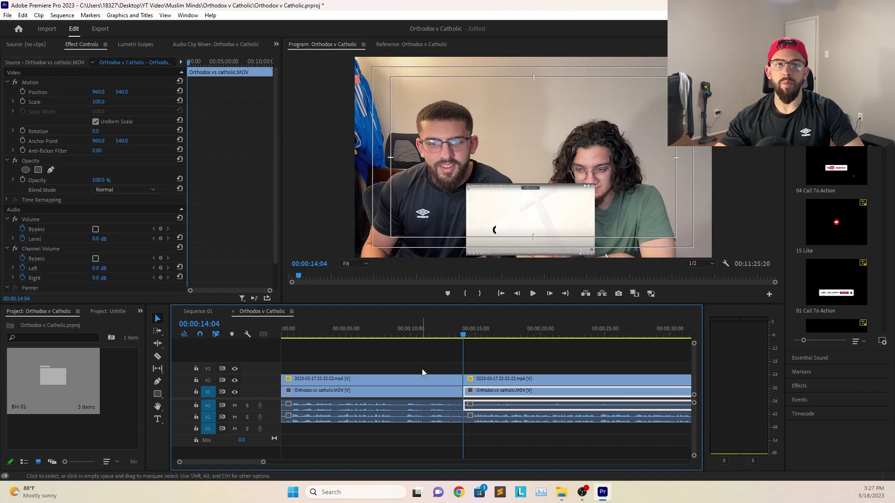
Step: Skim back from the joined cut to 00:00:10:50 and view a longer stretch of the sequence
left_click(450, 359)
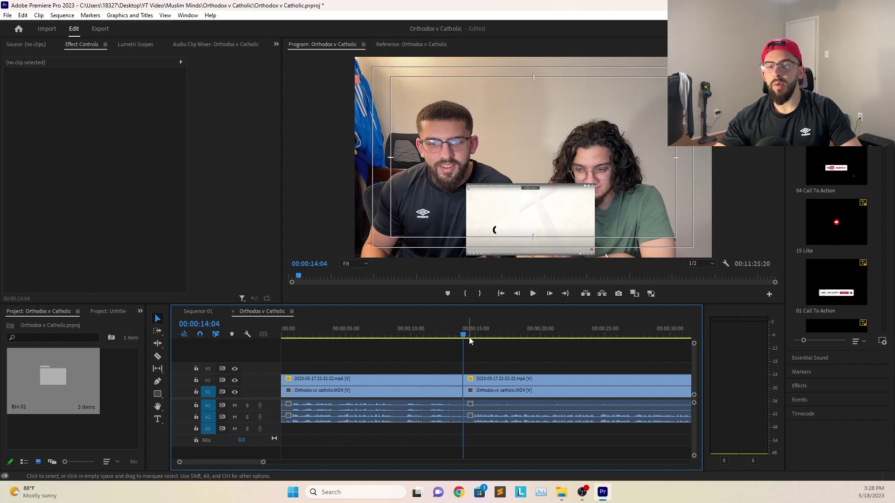
left_click_drag(462, 332, 419, 346)
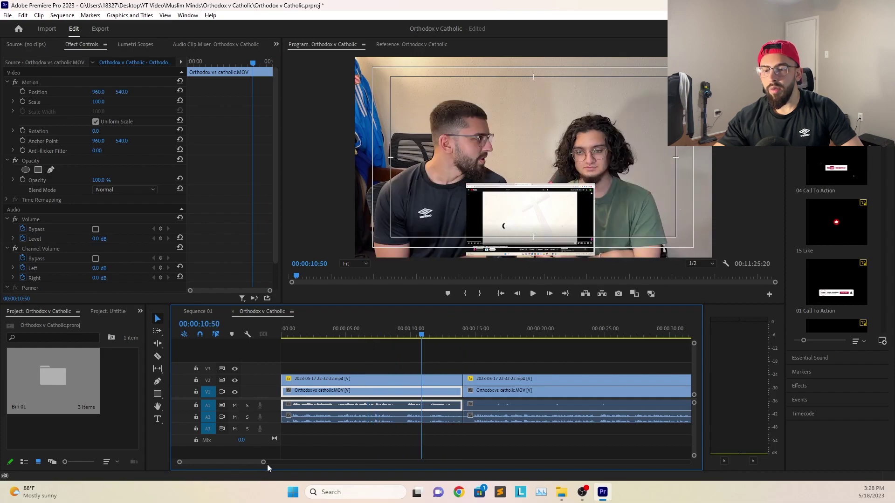
left_click_drag(263, 462, 339, 462)
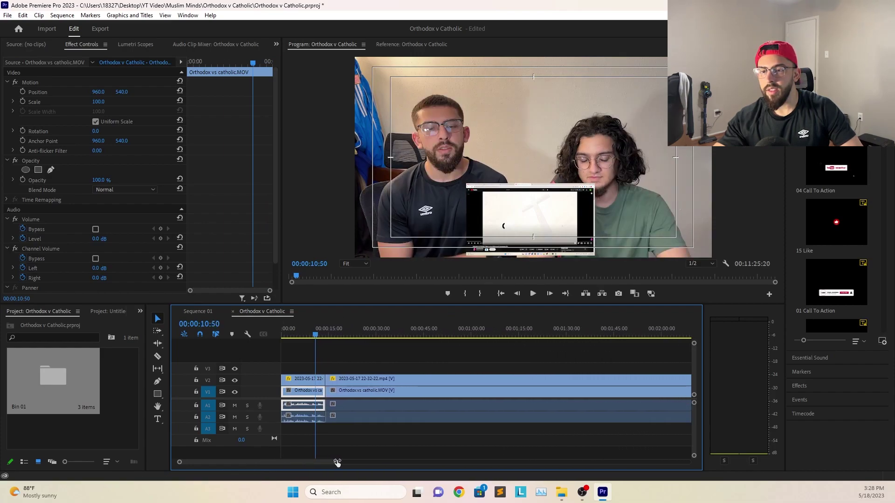
Step: View the whole trimmed sequence and skim to 00:01:30:19
left_click_drag(314, 337, 321, 467)
key("backslash")
left_click_drag(308, 336, 320, 338)
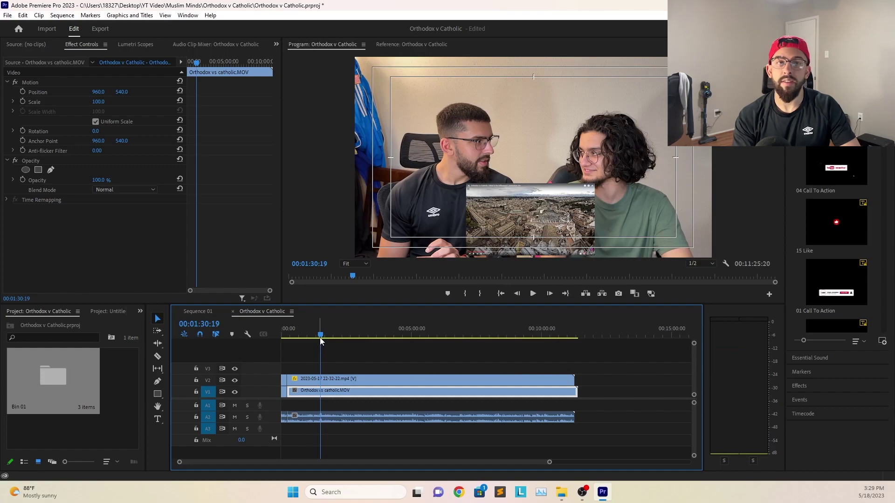
left_click(23, 18)
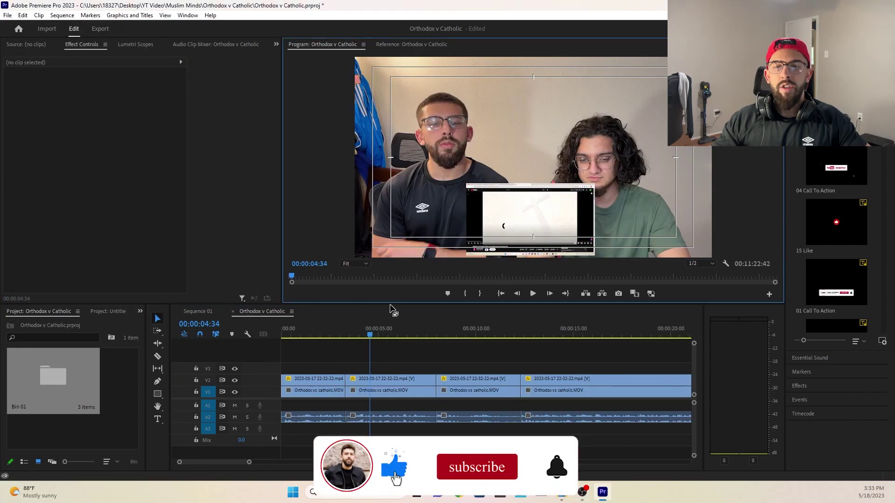
Step: Skim the opening cuts and stop at 00:00:03:46, where the screen recording still covers the camera footage
left_click(372, 390)
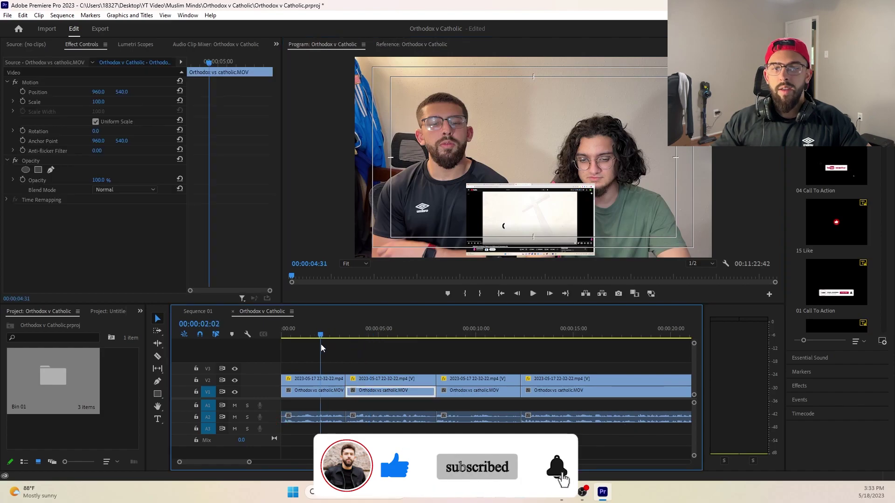
left_click(357, 332)
left_click_drag(374, 355, 355, 368)
left_click(508, 212)
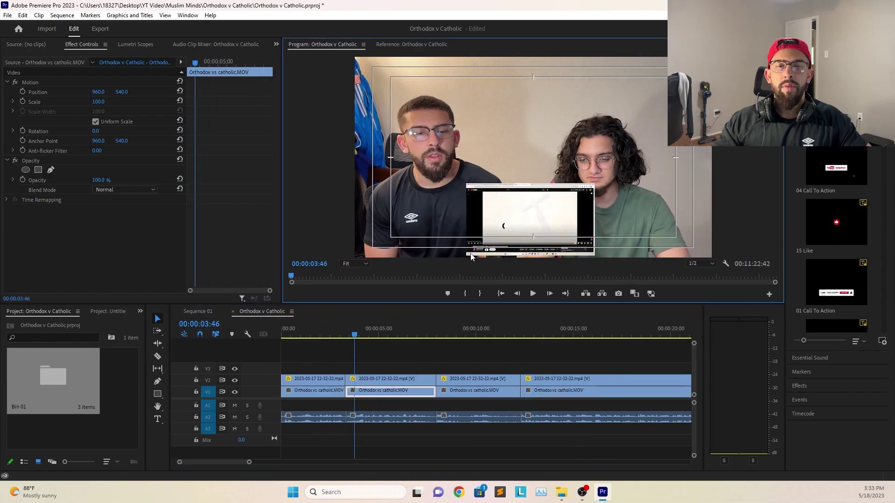
Step: Unlink the first three screen-recording clips on V2 from their audio, delete only their video, and skim the opening
left_click(321, 360)
left_click_drag(321, 361, 460, 379)
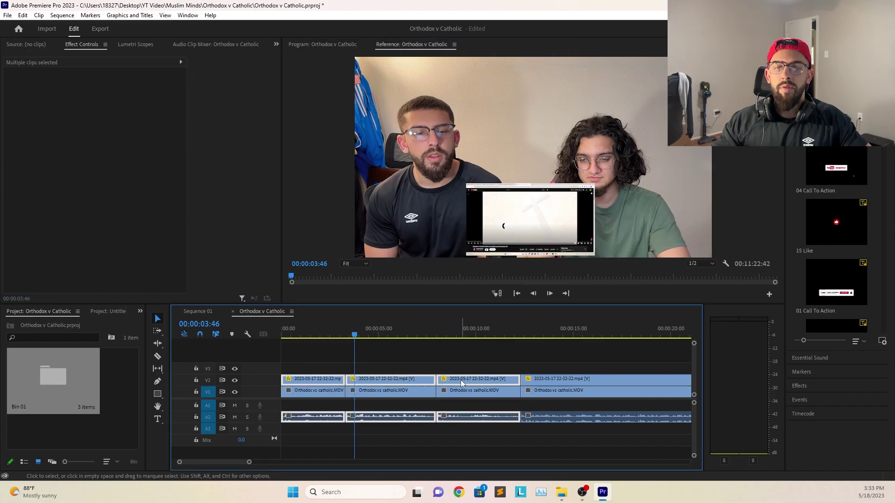
right_click(459, 379)
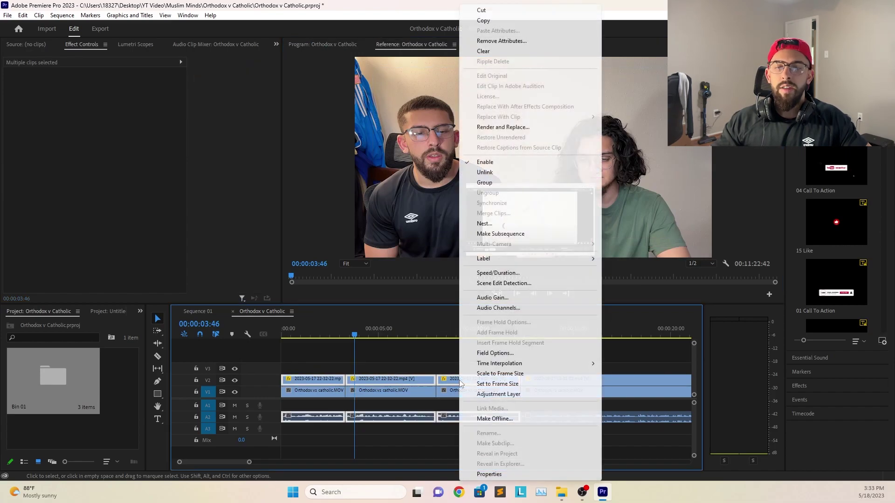
left_click(485, 172)
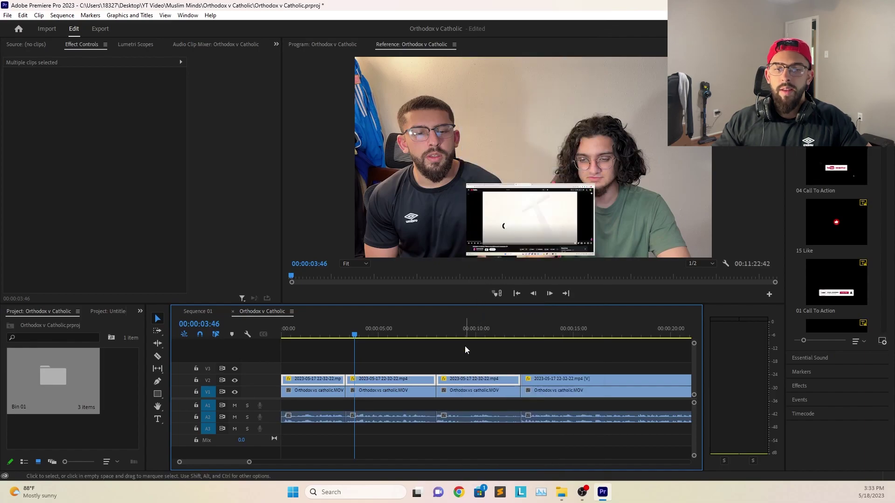
right_click(461, 377)
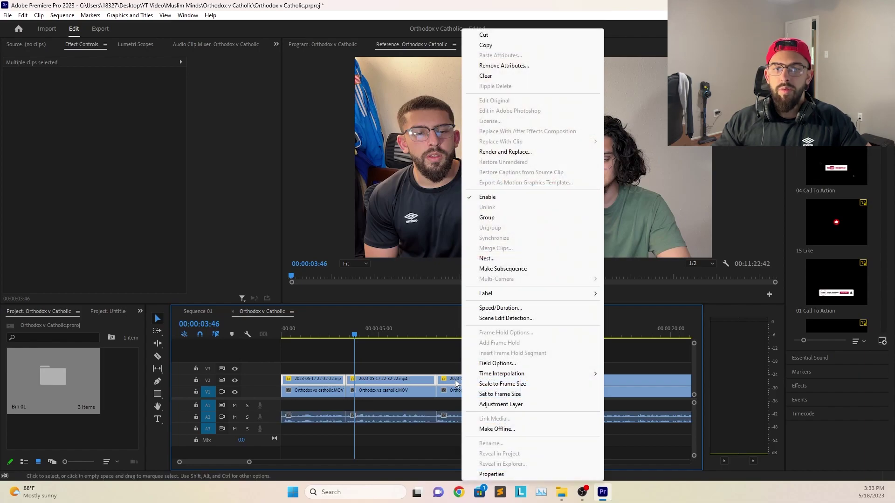
left_click(487, 76)
left_click_drag(354, 336, 320, 338)
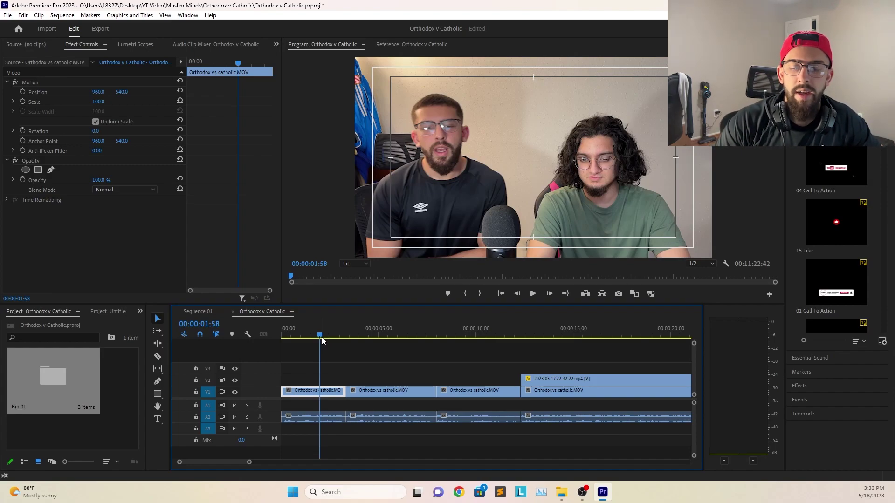
left_click_drag(322, 331, 483, 356)
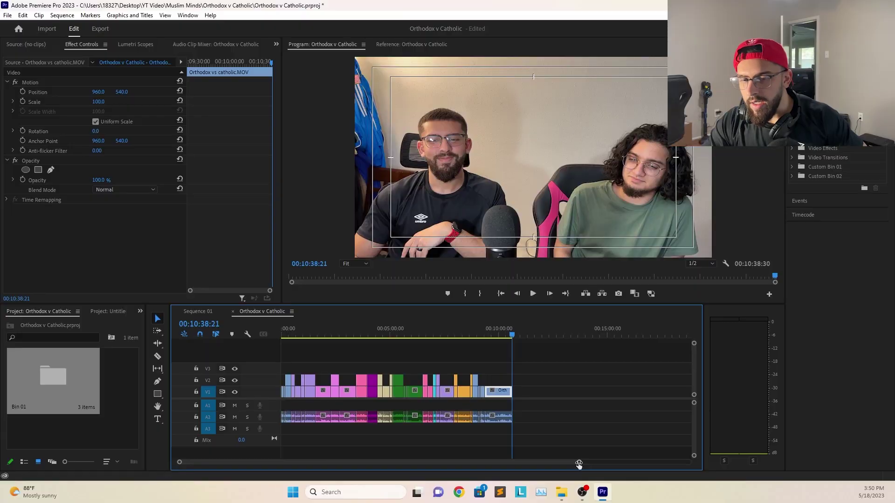
Step: Look over the colour-labelled cuts from the end of the sequence back to its start, stopping the playhead at 00:08:10:28
left_click_drag(578, 464, 488, 462)
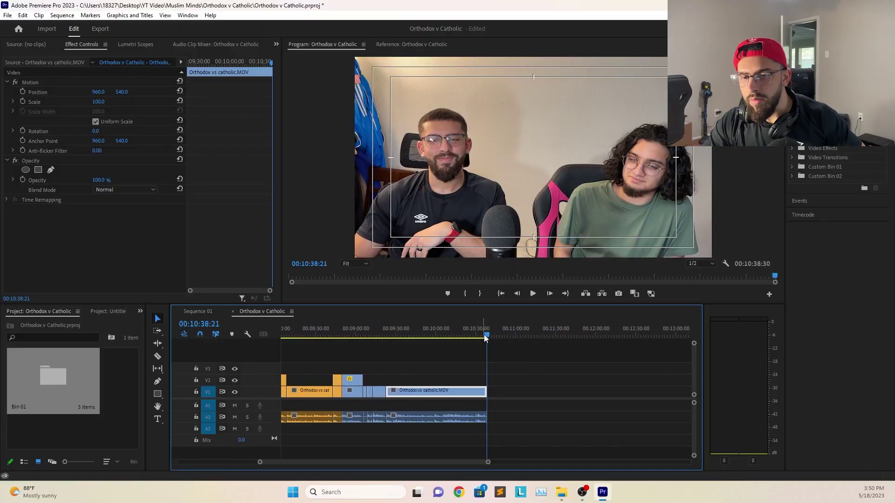
left_click_drag(406, 353, 289, 373)
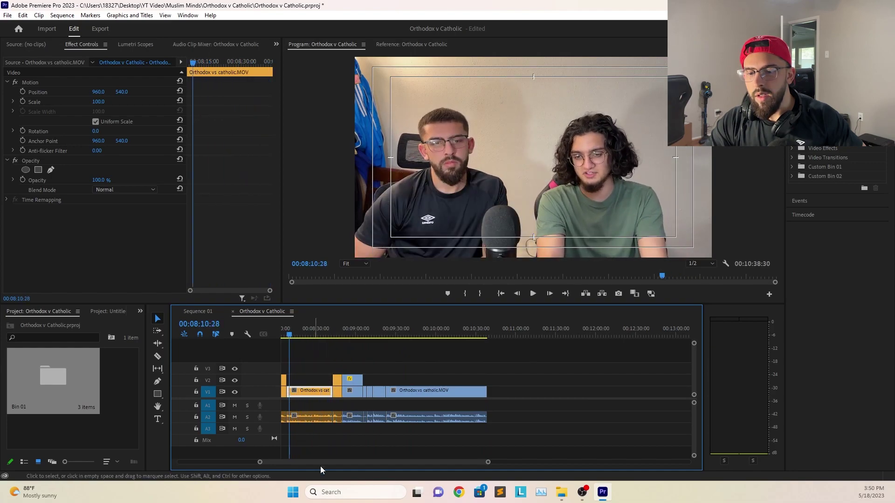
left_click_drag(320, 463, 277, 461)
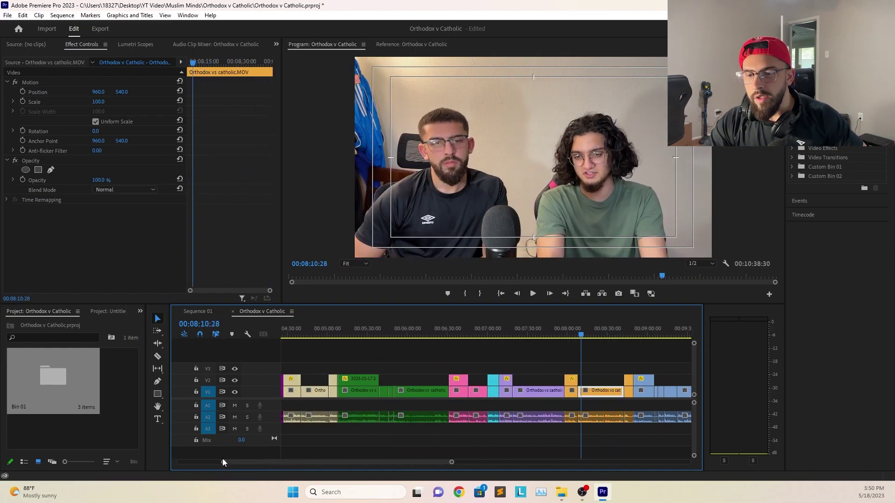
left_click_drag(223, 465, 183, 463)
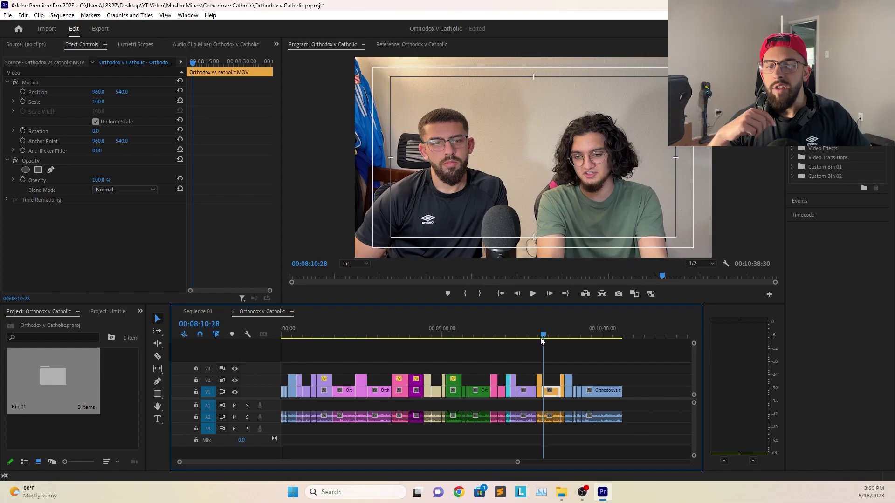
Step: Mark the In point at the start of the sequence and the Out point at 00:10:38:22
left_click_drag(539, 339, 258, 387)
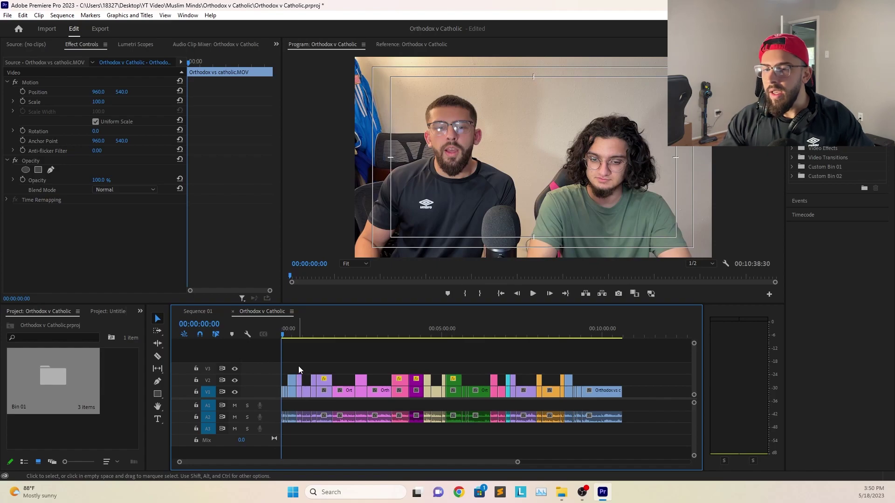
key("ctrl+a")
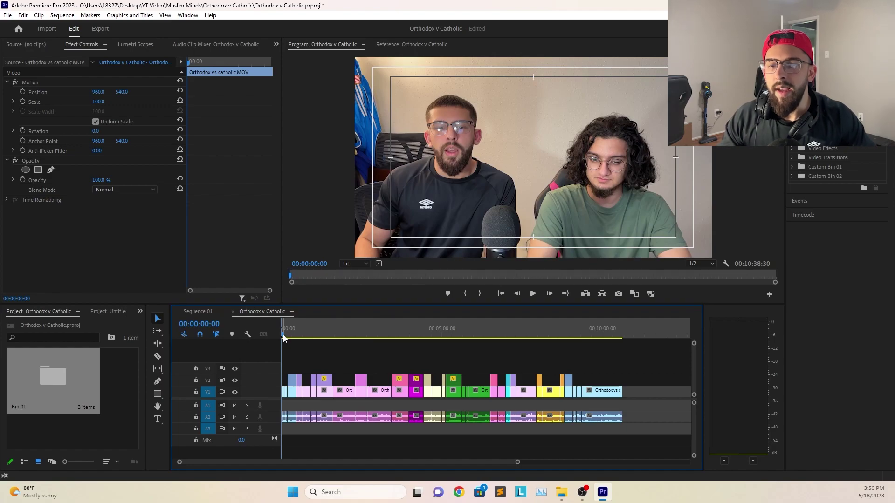
left_click_drag(285, 336, 625, 351)
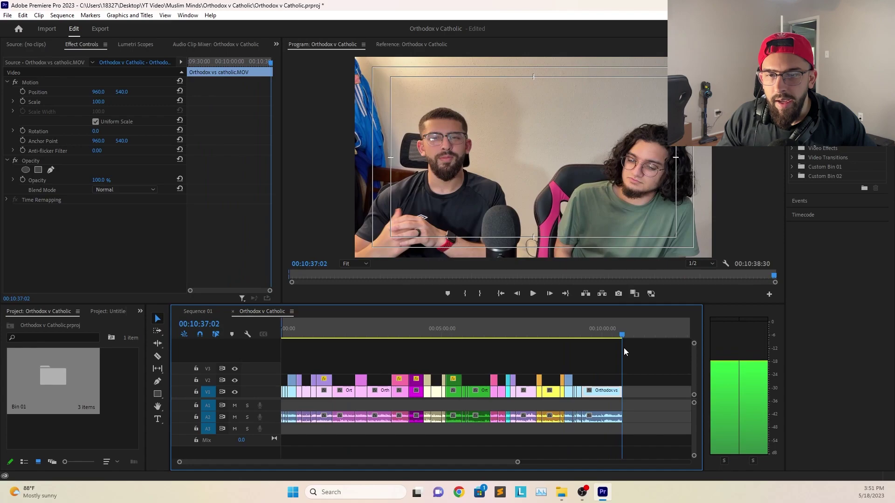
left_click_drag(622, 348, 626, 351)
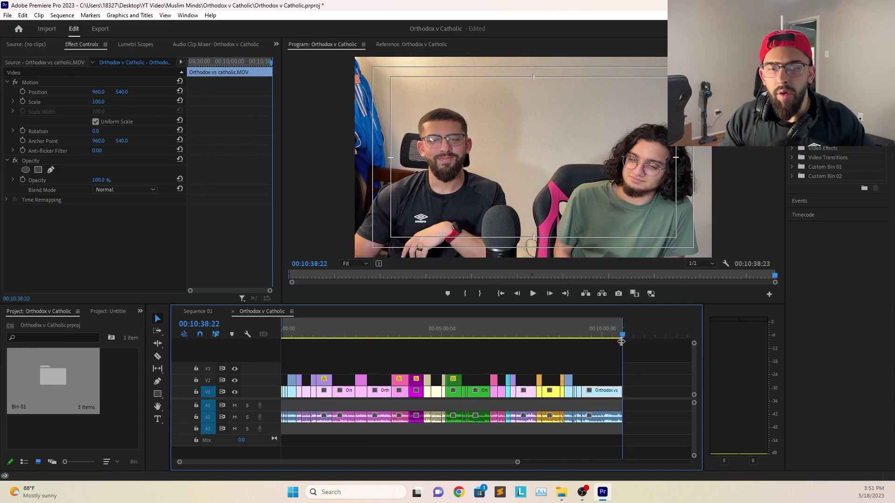
Step: Open the export settings, check the available export ranges with Source In/Out selected, and return to editing
left_click(100, 30)
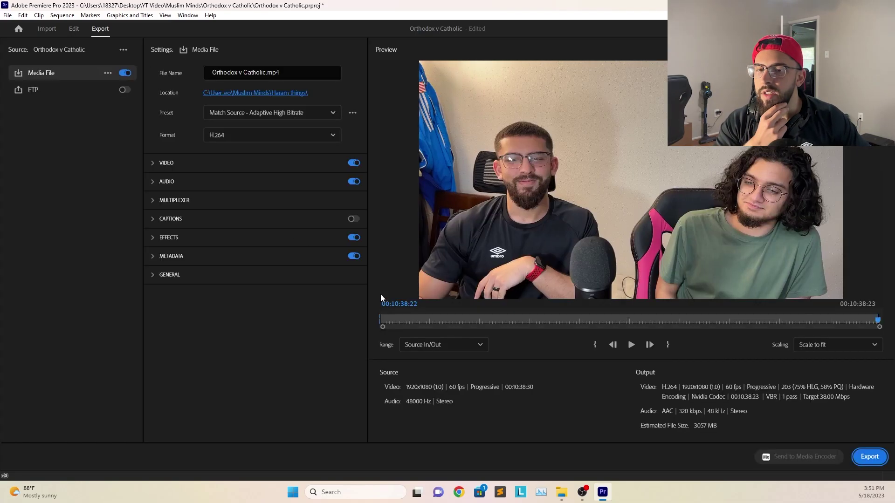
left_click(461, 345)
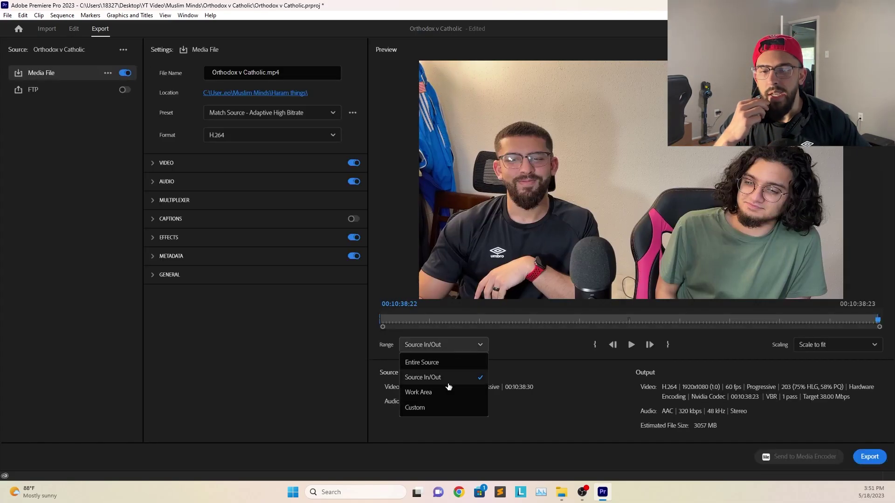
left_click(449, 345)
left_click(73, 30)
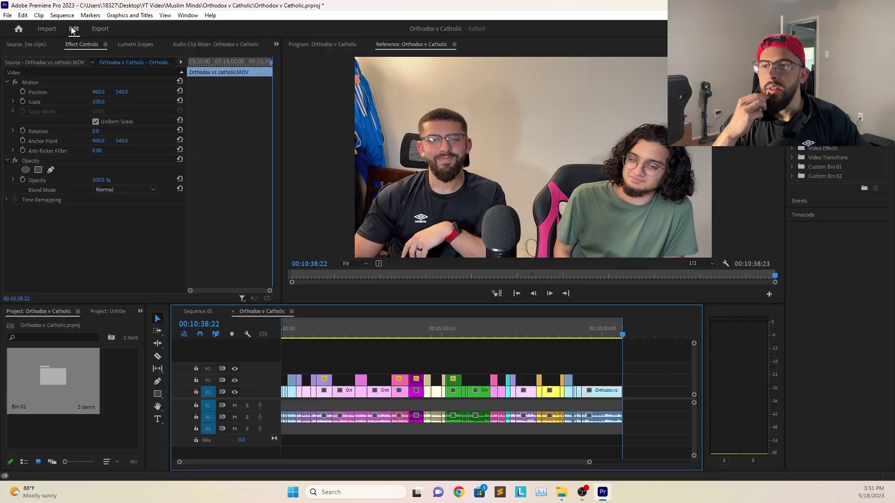
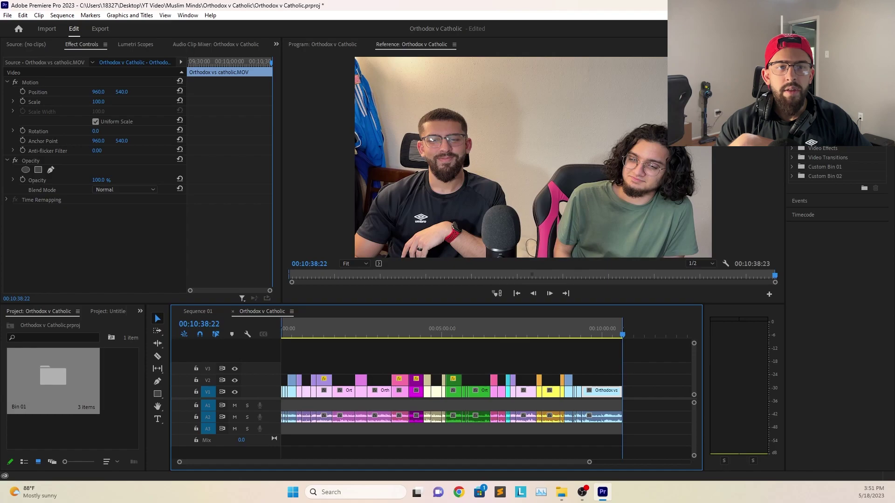
Step: Search the effects for denoise and apply the DeNoise audio effect to all audio clips on A2
left_click(791, 138)
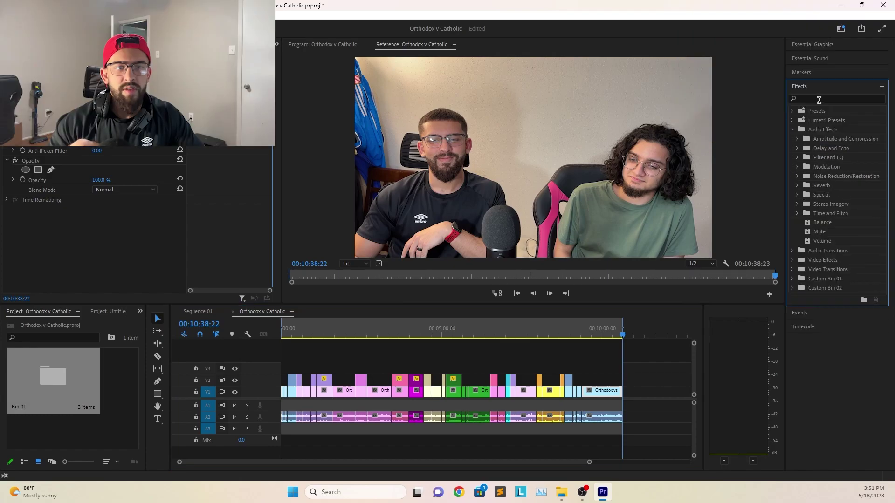
left_click(818, 99)
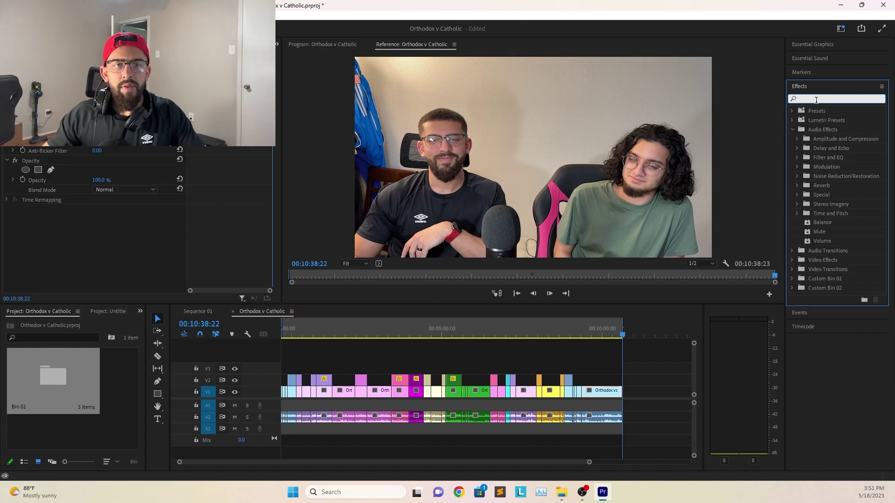
type("de")
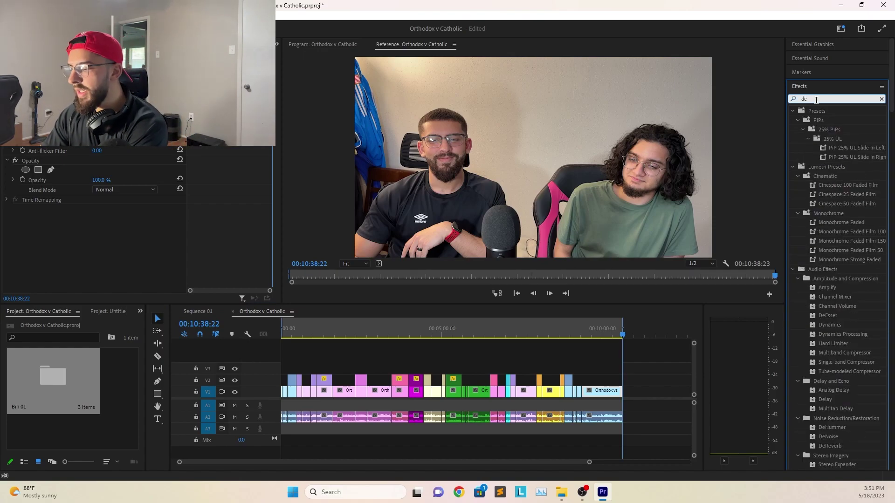
type("noise")
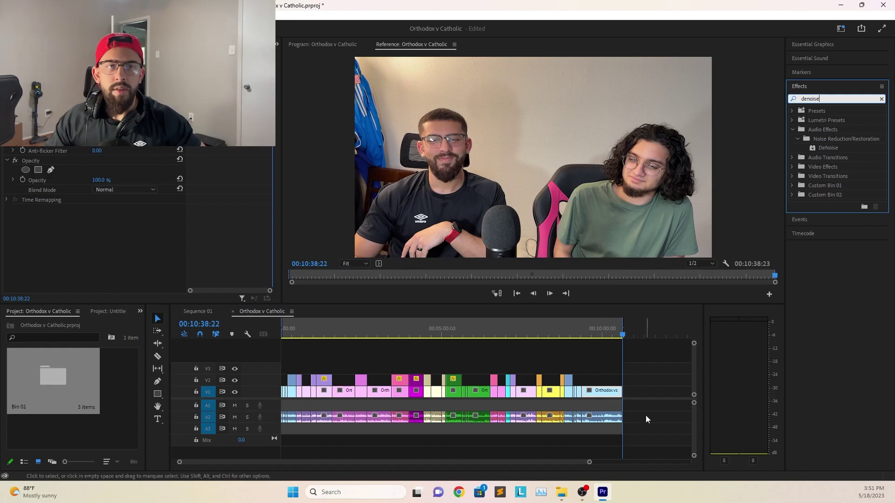
left_click_drag(647, 421, 278, 424)
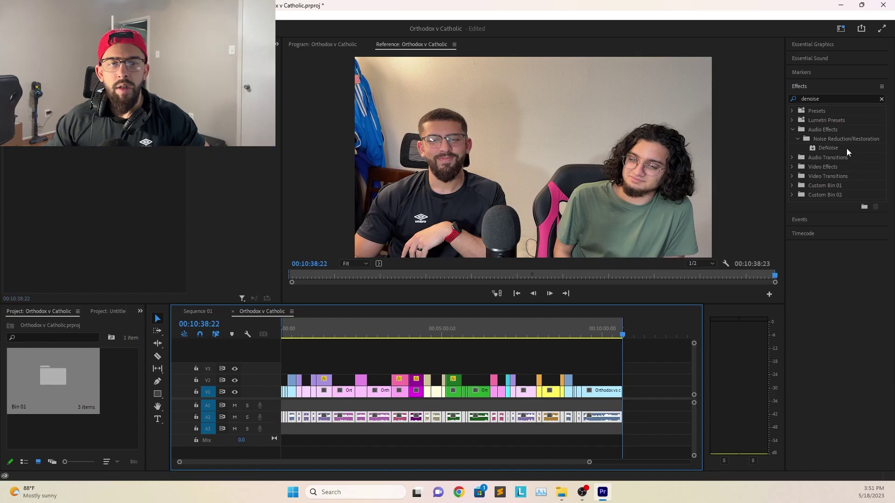
left_click_drag(844, 149, 836, 159)
left_click_drag(785, 243, 600, 418)
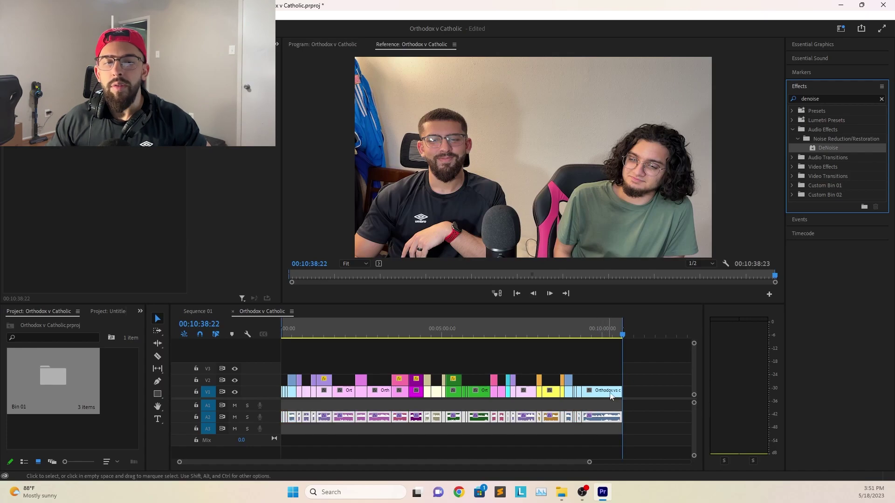
Step: Inspect the DeNoise effect on one A2 audio clip and play the sequence from the start to 00:00:08:42
left_click_drag(622, 336, 311, 358)
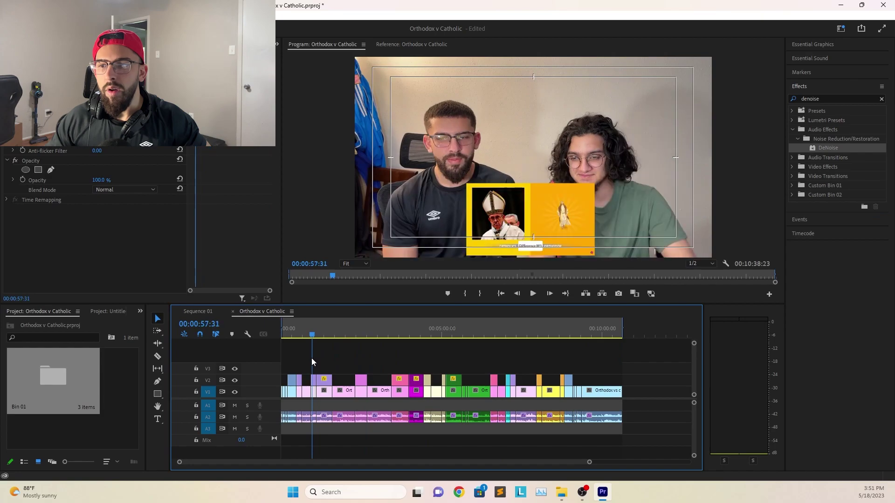
left_click(382, 419)
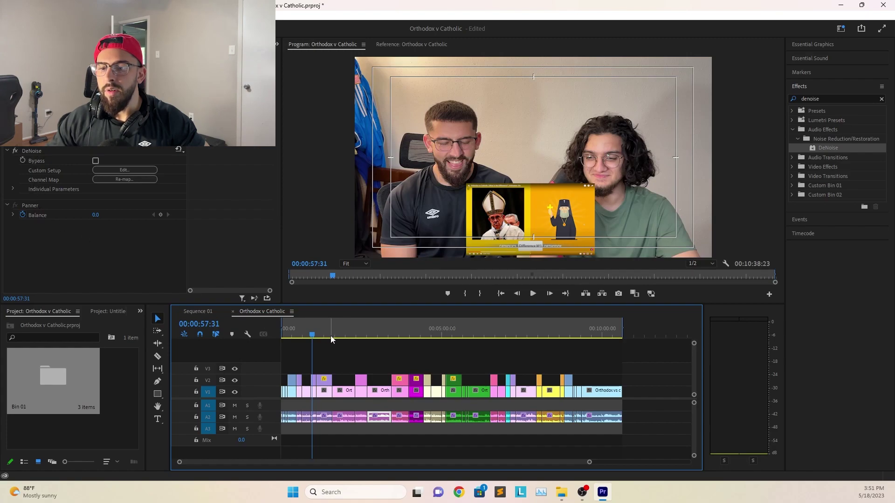
left_click_drag(313, 335, 279, 339)
key("space")
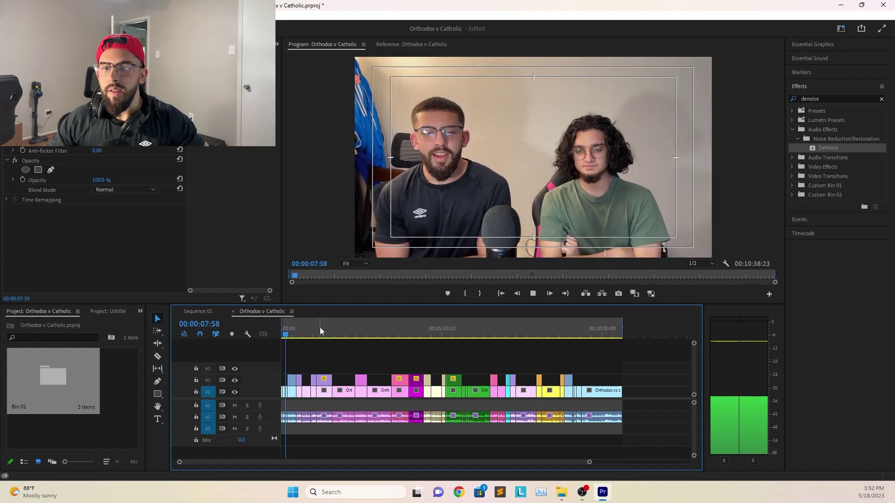
key("space")
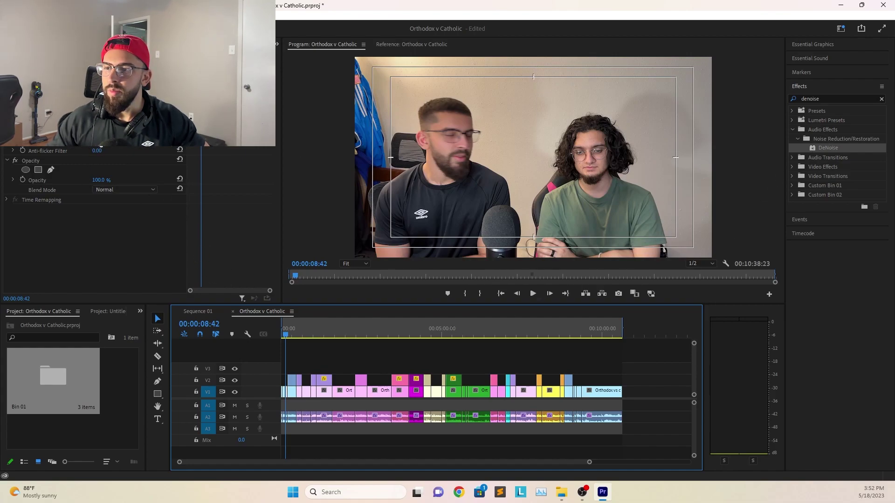
Step: Turn off keyframing of the volume level on the short A2 audio clip around 00:00:45:00
left_click(302, 417)
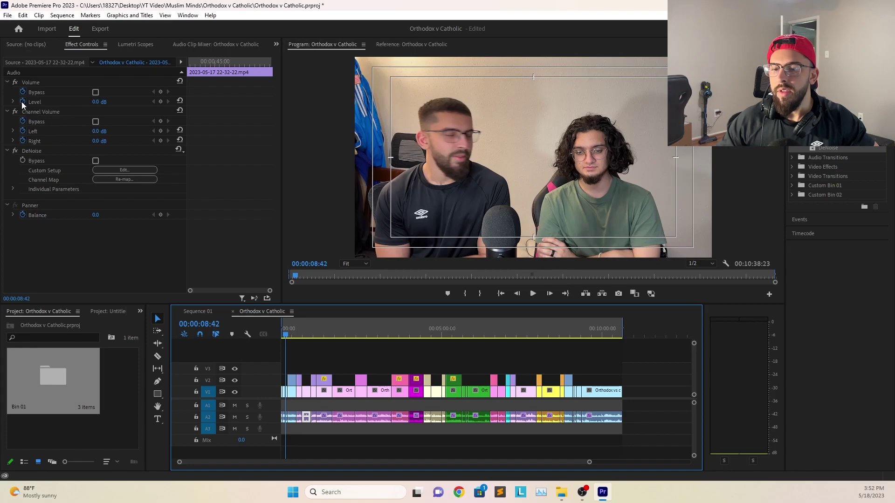
left_click(22, 101)
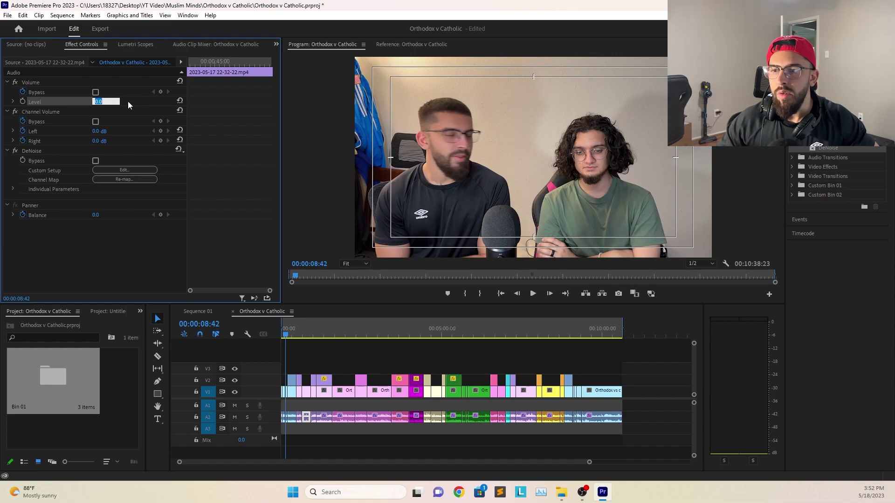
left_click(139, 279)
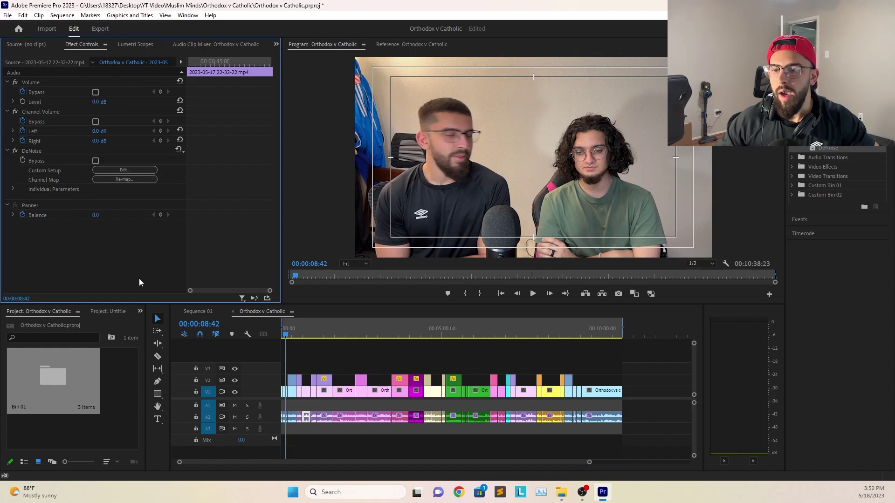
Step: Play the sequence from about 00:00:43 to 00:00:44:52 to check the cleaned-up audio
left_click_drag(287, 337, 305, 334)
key("space")
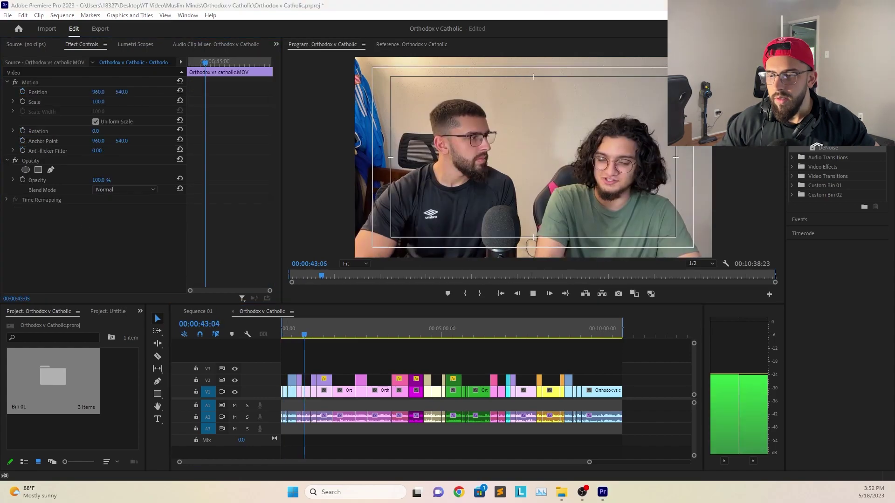
left_click(533, 294)
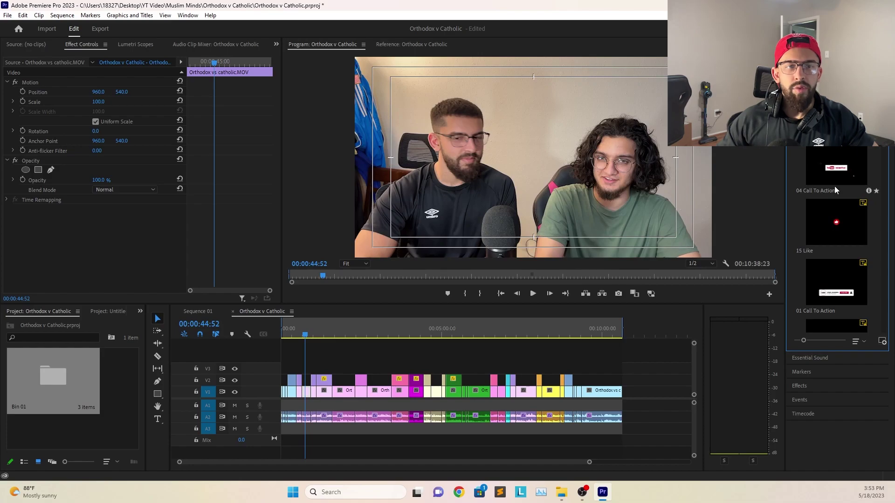
Step: Add the 02 Call To Action motion graphics template to V2 in the gap around 00:01:50
scroll(834, 186, "down", 2)
scroll(837, 218, "up", 2)
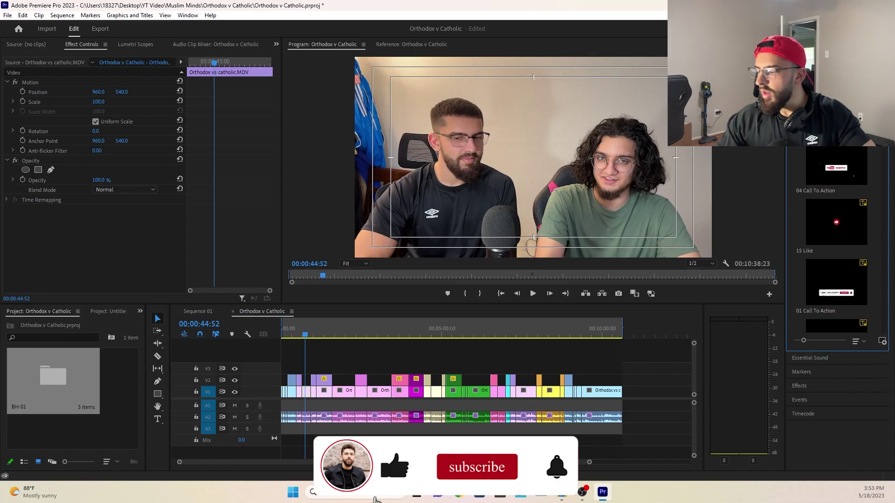
scroll(851, 300, "up", 3)
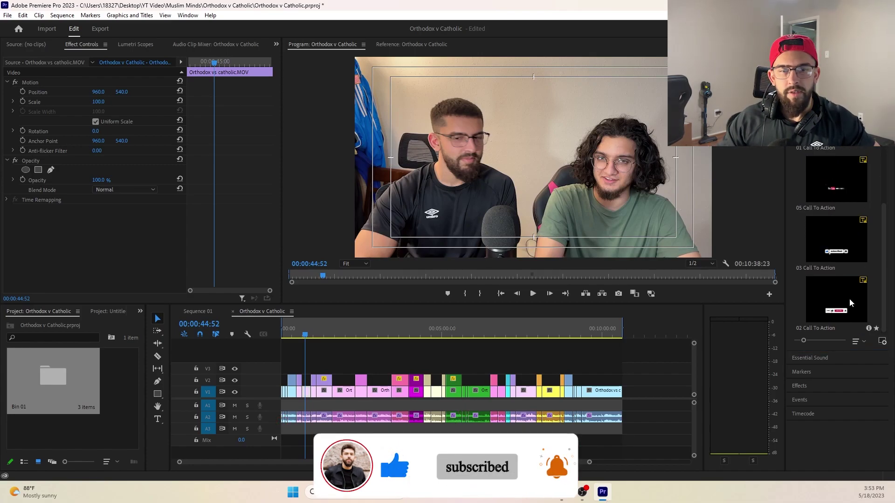
left_click_drag(849, 302, 344, 382)
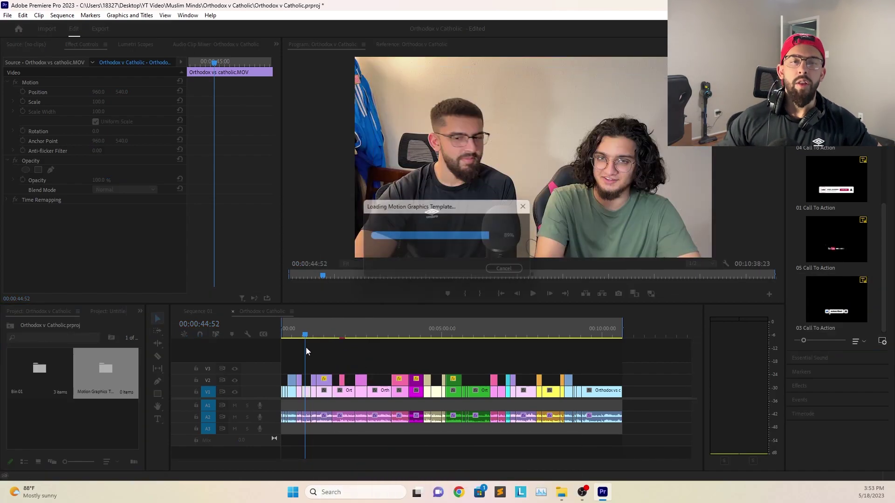
left_click(553, 326)
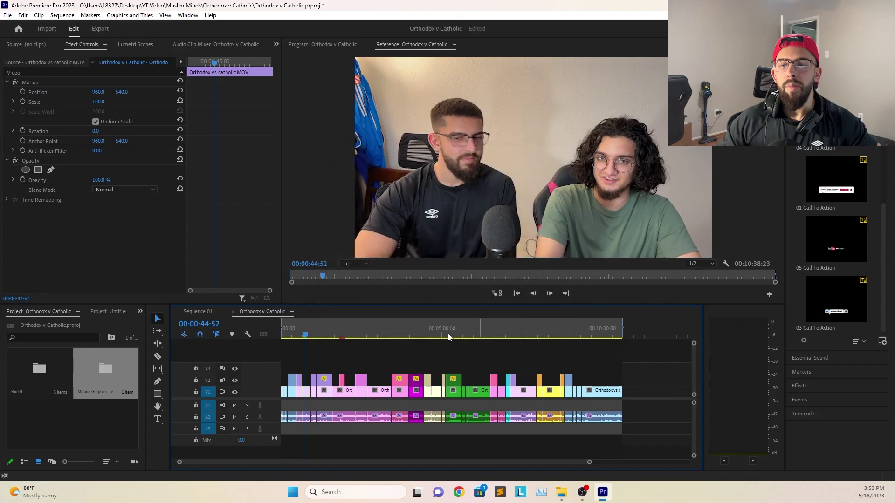
Step: Set the motion scale of the call-to-action graphic at 00:01:50:40 to 59 and preview it up to 00:01:52:08
left_click_drag(308, 335, 340, 334)
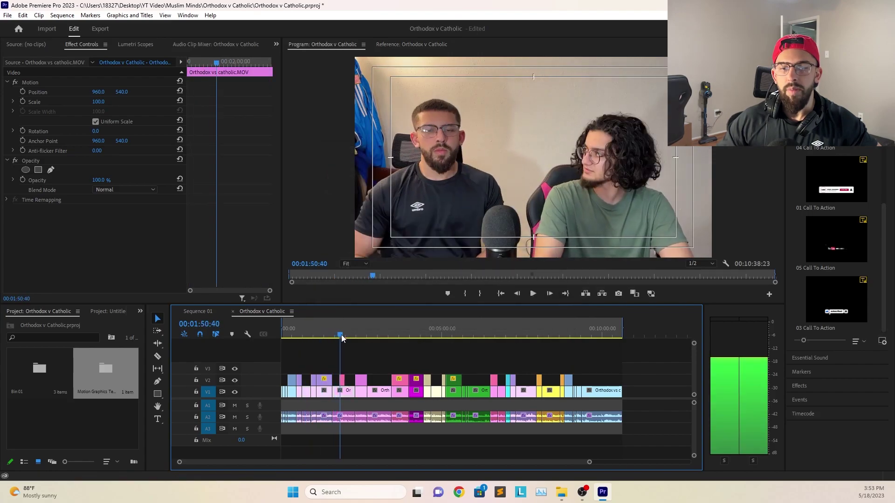
left_click(345, 382)
scroll(112, 217, "down", 2)
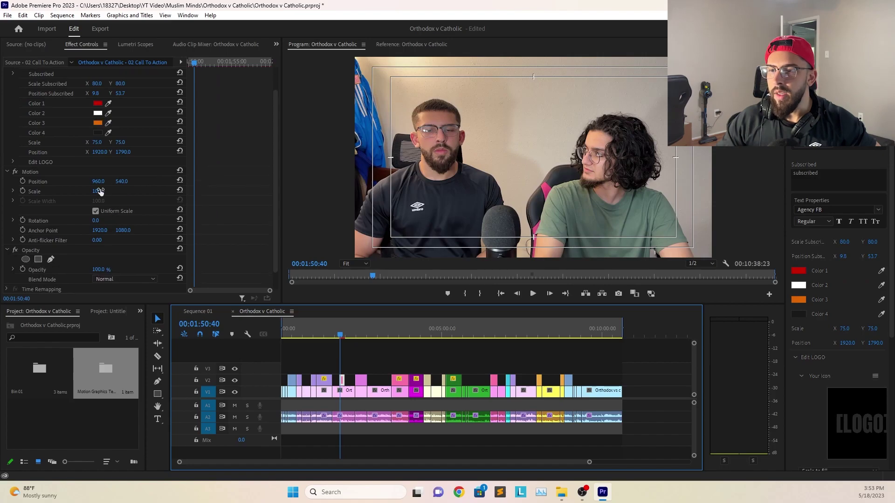
left_click_drag(100, 191, 82, 191)
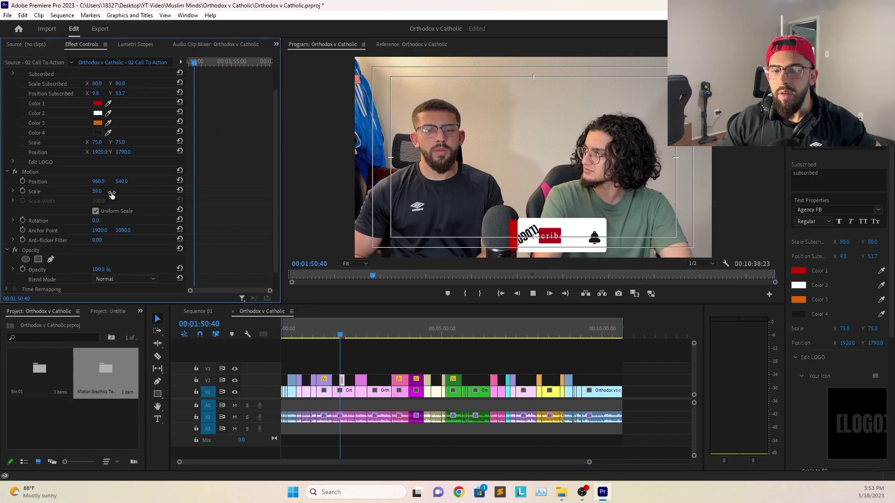
key("space")
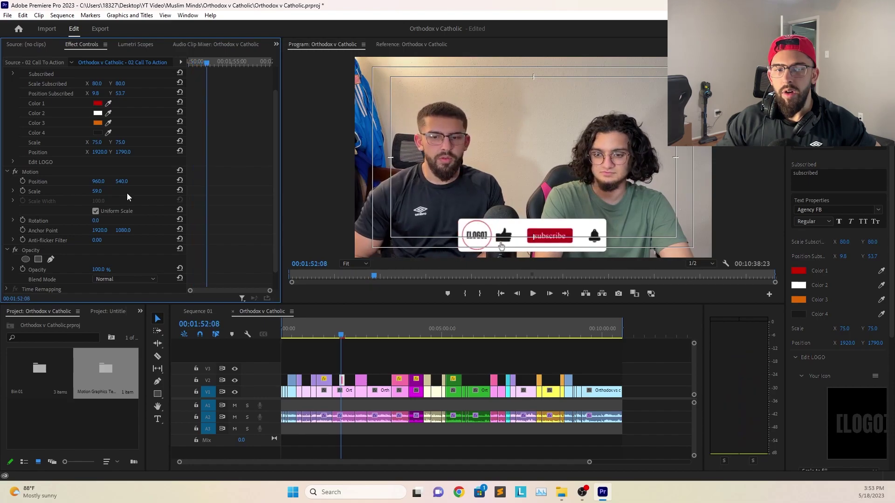
Step: Replace the call-to-action graphic's logo with Muslim Minds (1).jpg from the Muslim Minds folder and preview the animation up to 00:01:55:51
left_click(874, 375)
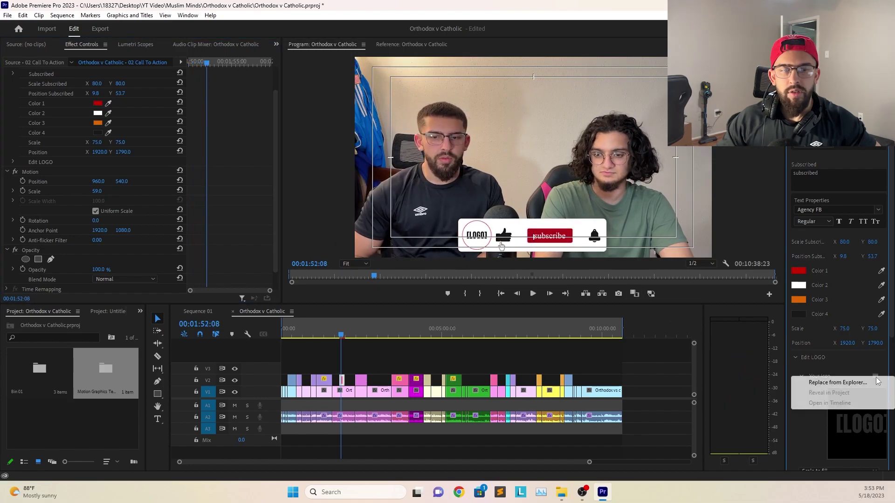
left_click(870, 383)
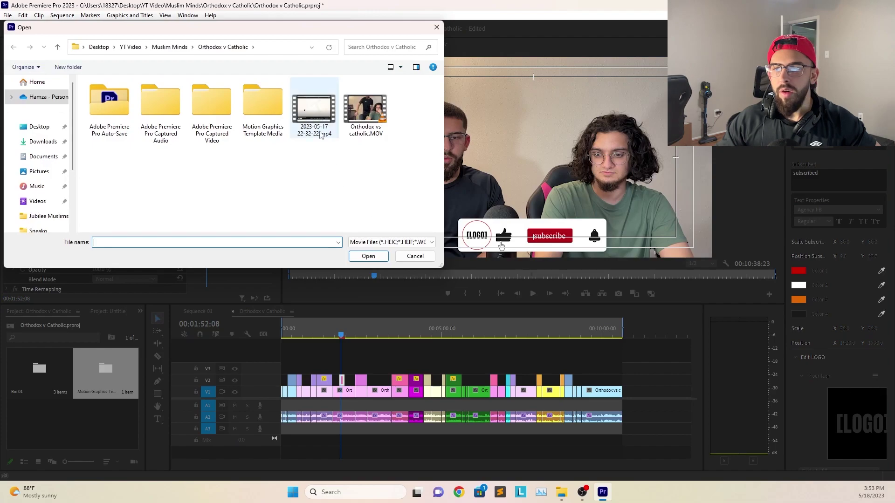
left_click(169, 48)
scroll(196, 155, "down", 3)
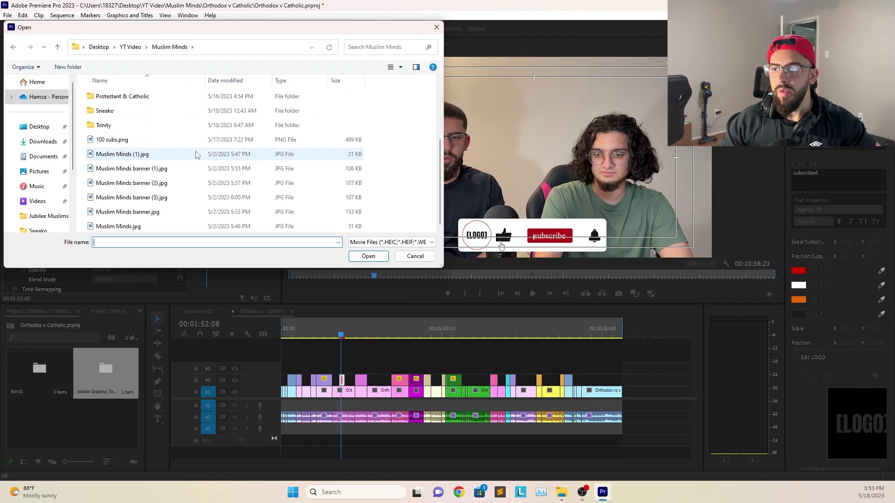
double_click(164, 154)
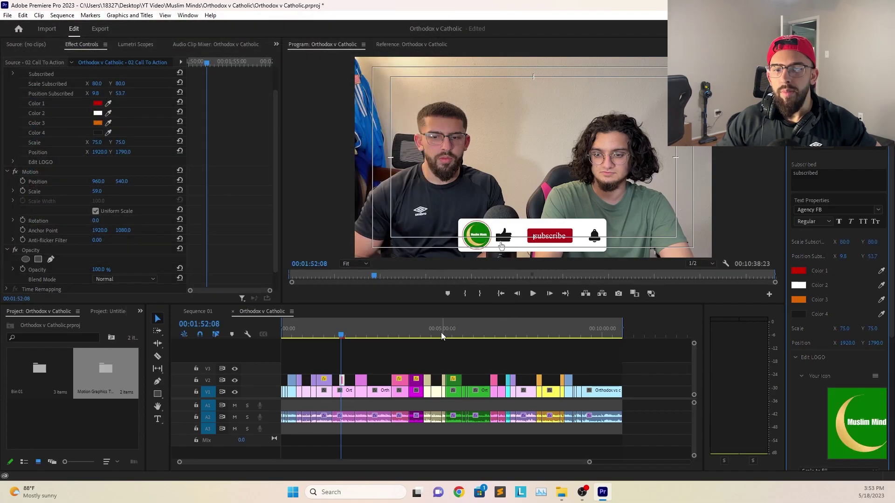
key("space")
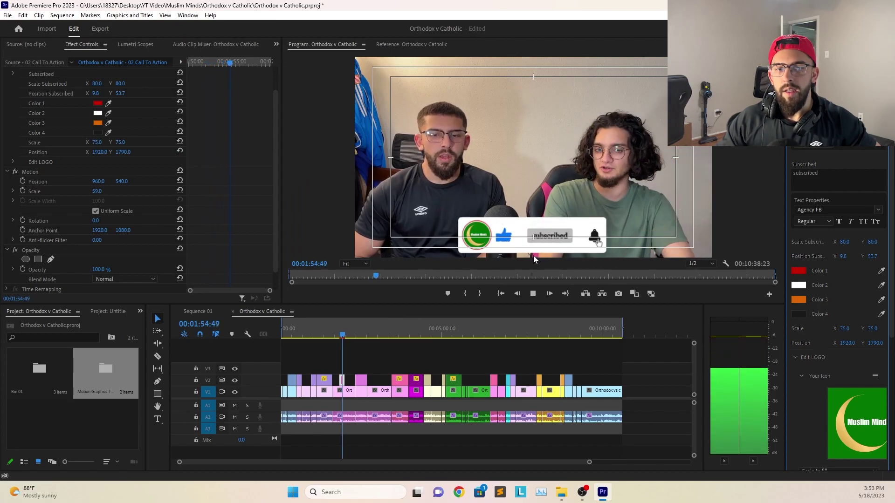
key("space")
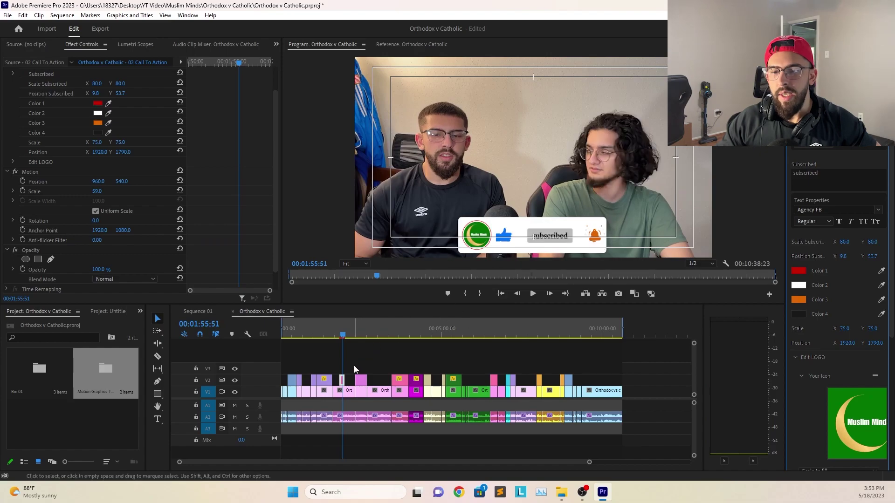
Step: Place three more copies of the call-to-action graphic in gaps on V2, the last just before 00:09:20:45
left_click(344, 371)
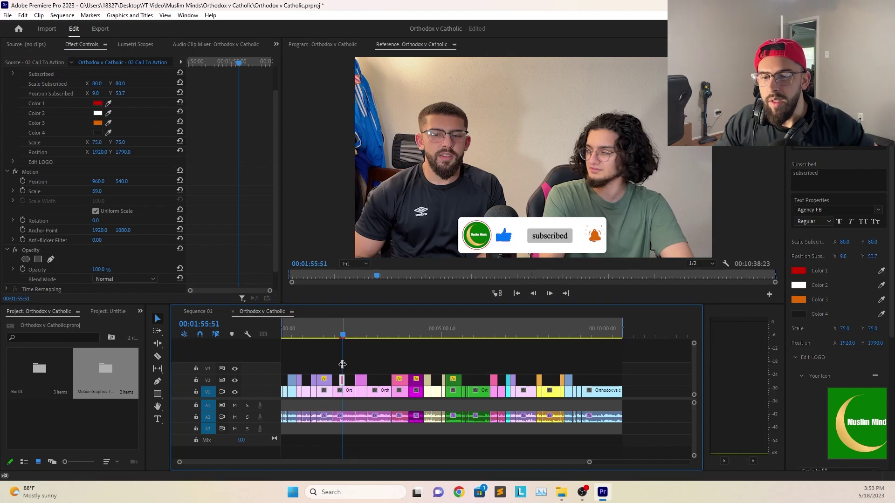
left_click_drag(346, 340, 580, 334)
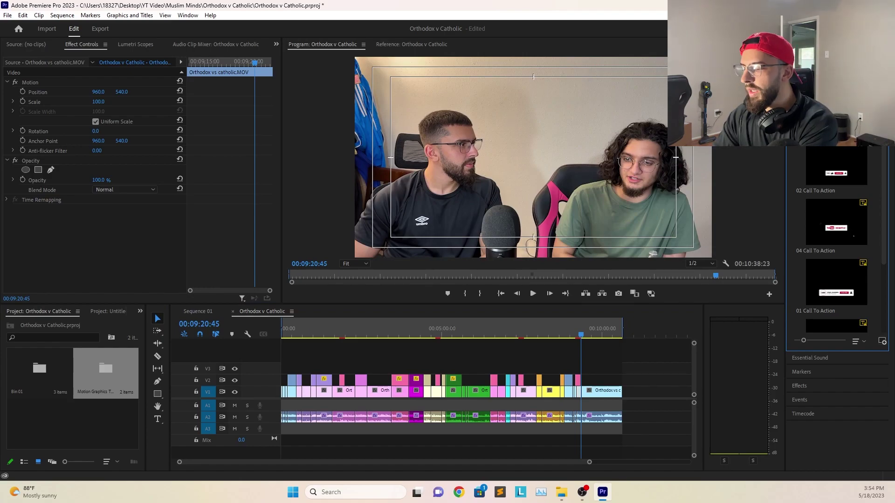
Step: Add the SM_T01_INSTAGRAM template to V3 at the sequence start, accept the font substitution, and show it at 00:00:03:29
scroll(834, 196, "down", 5)
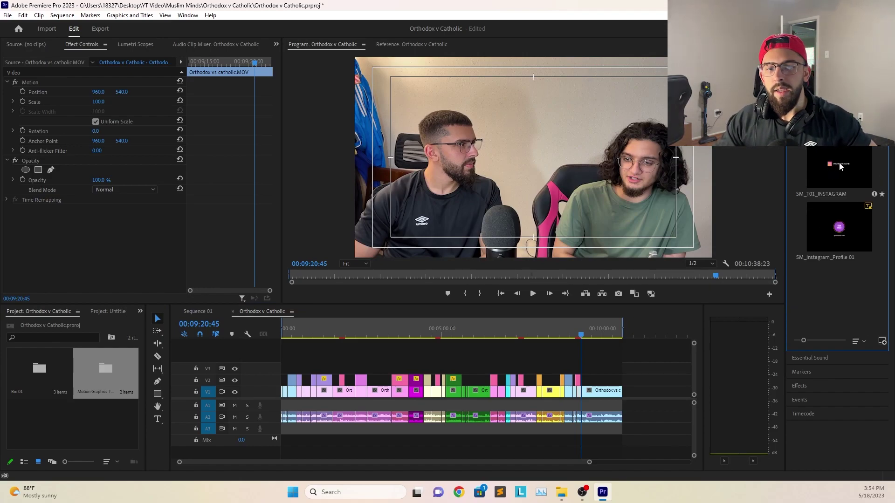
left_click_drag(837, 164, 282, 370)
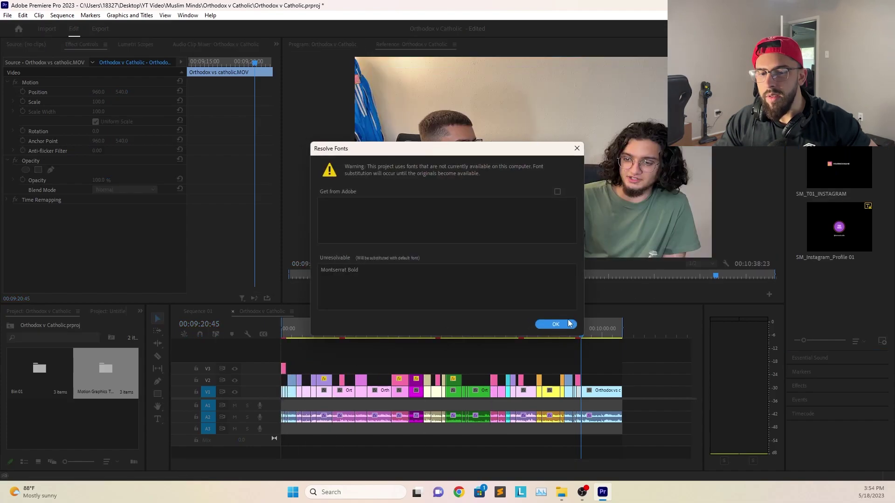
left_click(561, 323)
left_click_drag(291, 331, 283, 362)
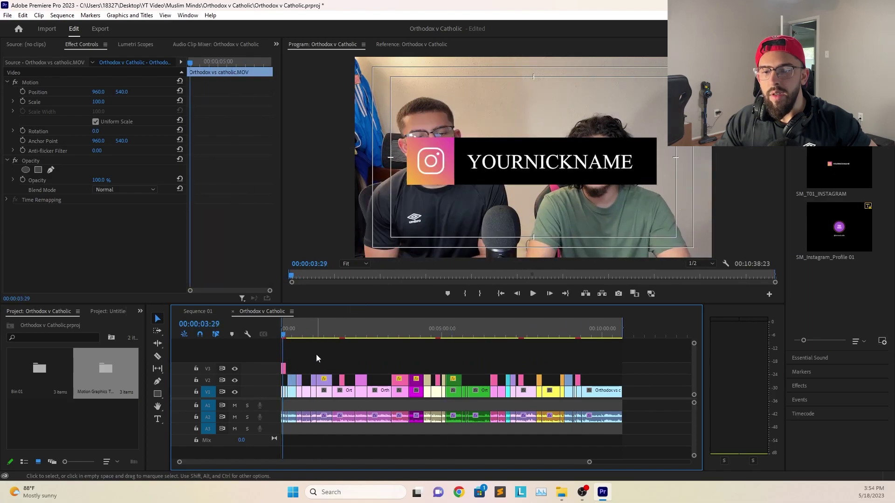
Step: Set the Instagram graphic's text to muslim.minds.us and extend its V3 clip to the end of the sequence
left_click(284, 370)
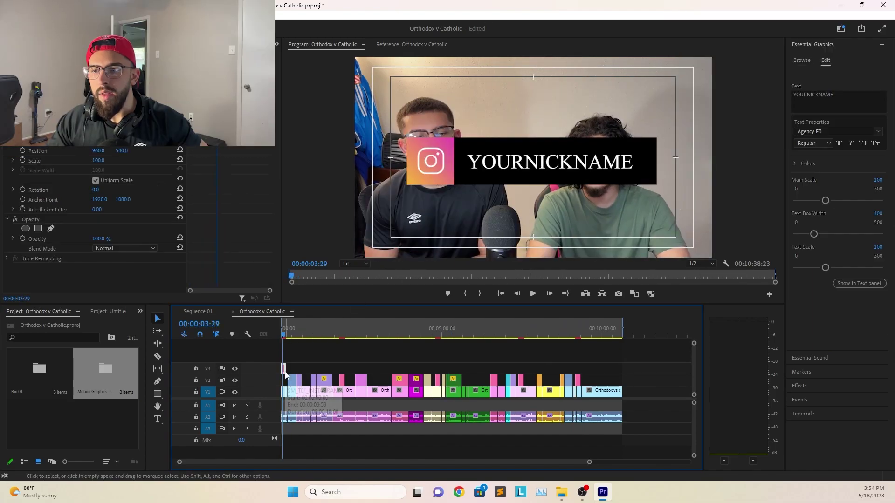
left_click(825, 95)
left_click(824, 95)
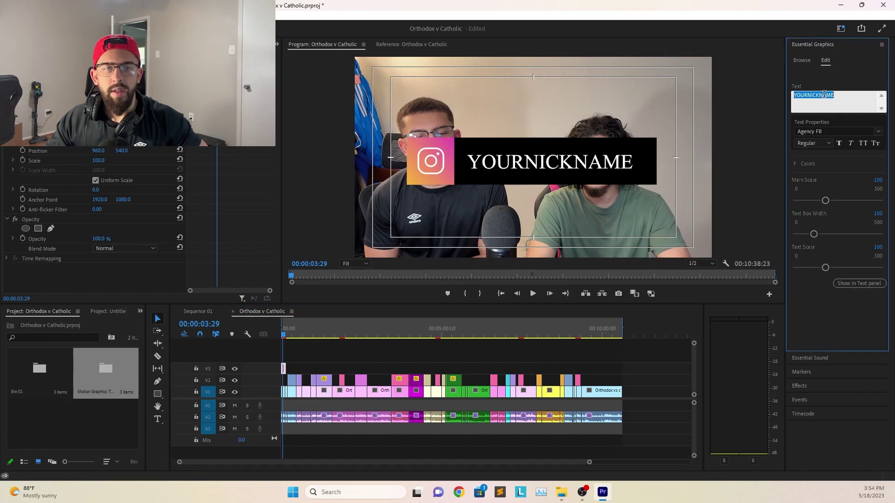
type("muslim.mind")
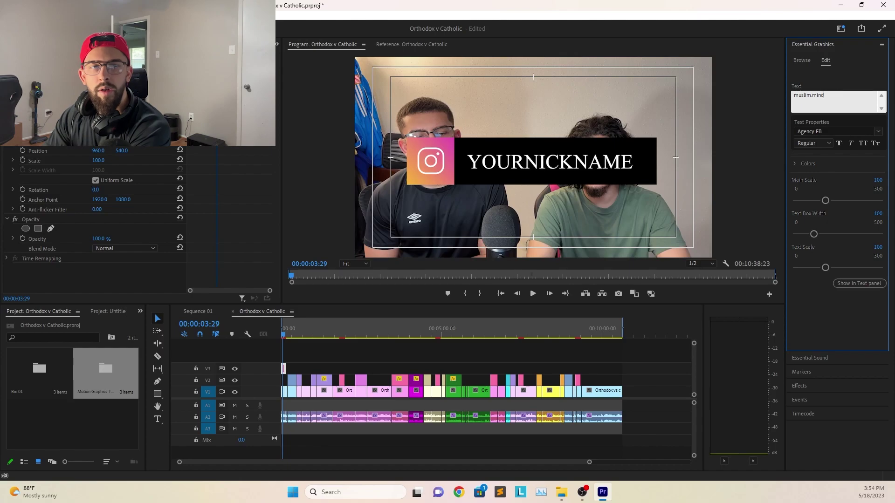
type("s.us")
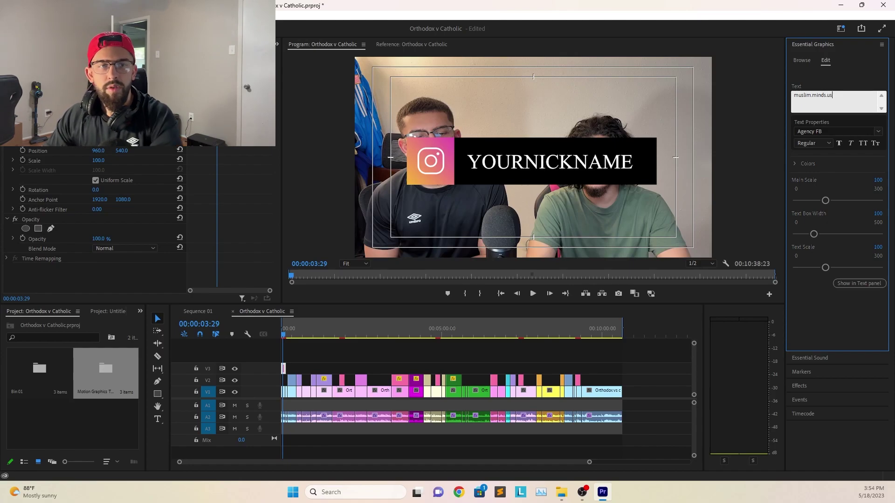
left_click(789, 119)
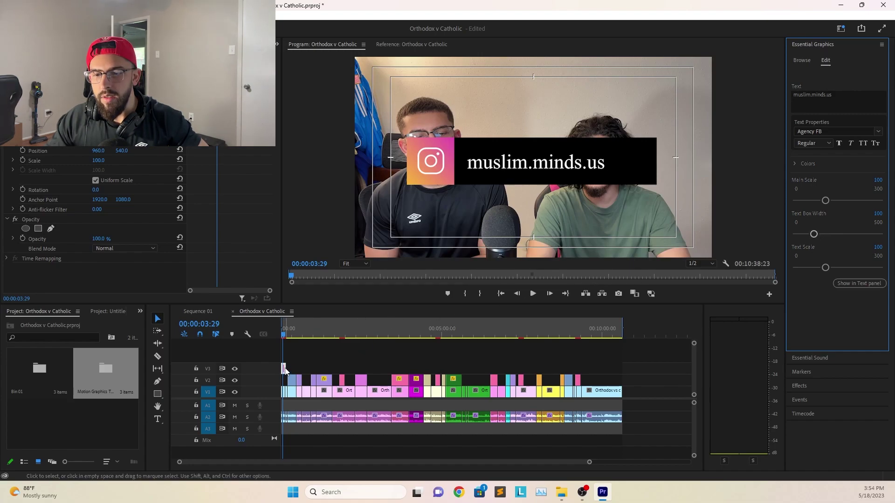
left_click_drag(286, 371, 619, 365)
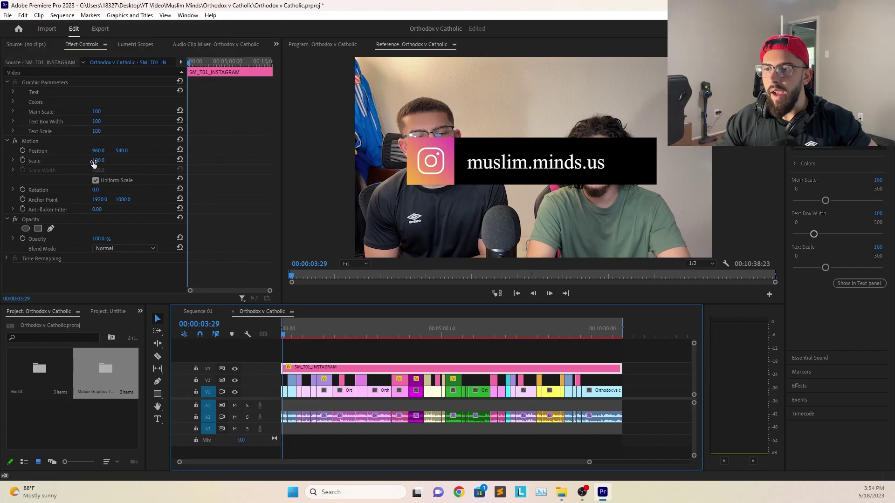
Step: Set the Instagram graphic's motion scale to 43, its position to 307.1, 83.8 and its text box width to 83
left_click(94, 160)
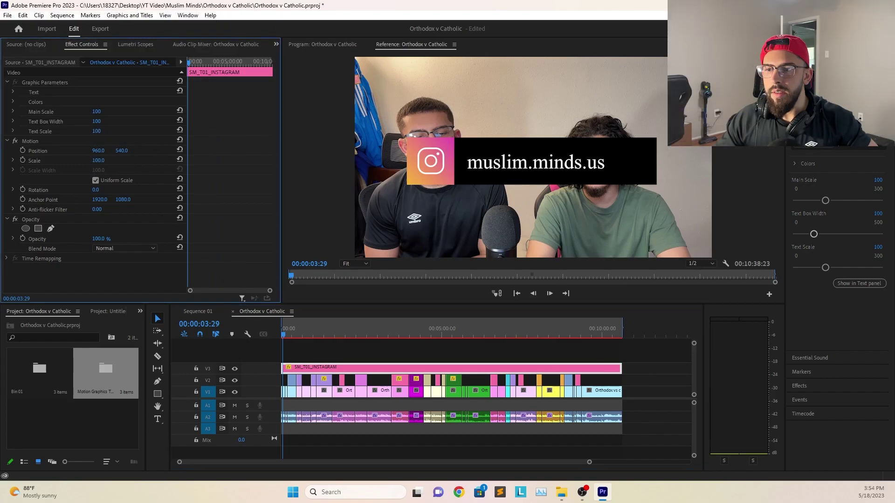
left_click_drag(94, 160, 70, 151)
left_click_drag(121, 150, 21, 150)
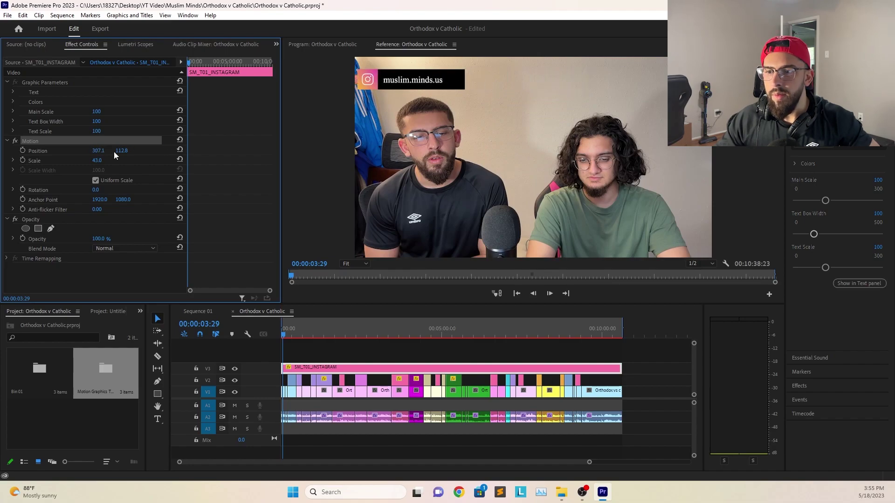
left_click_drag(122, 151, 108, 151)
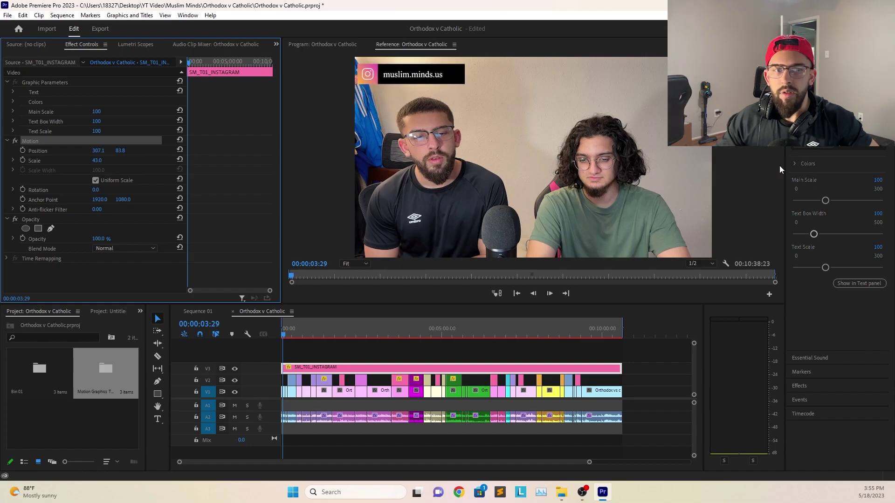
left_click_drag(813, 234, 810, 238)
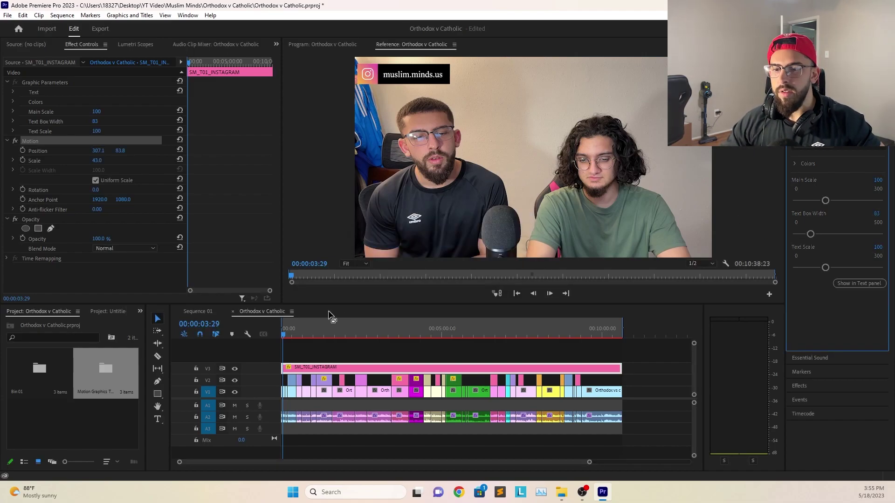
Step: Play the Instagram graphic from the sequence start, check it at 00:10:00:26, and save the project
left_click_drag(284, 333, 275, 335)
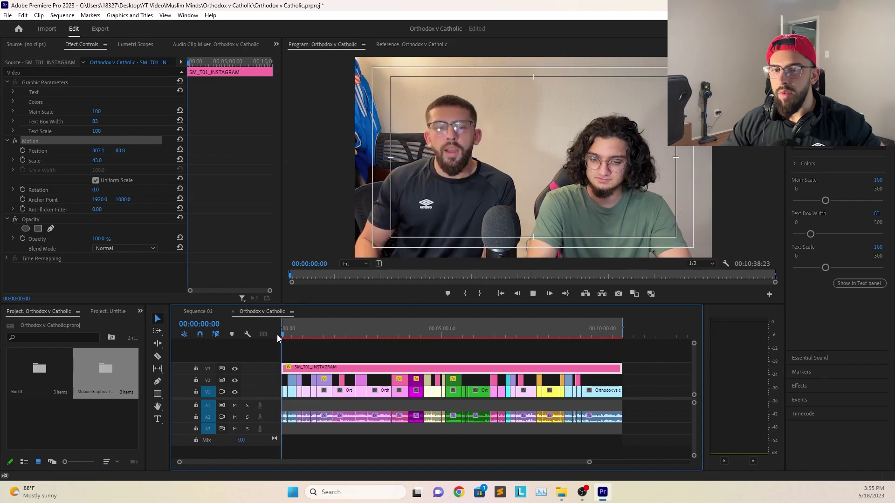
key("space")
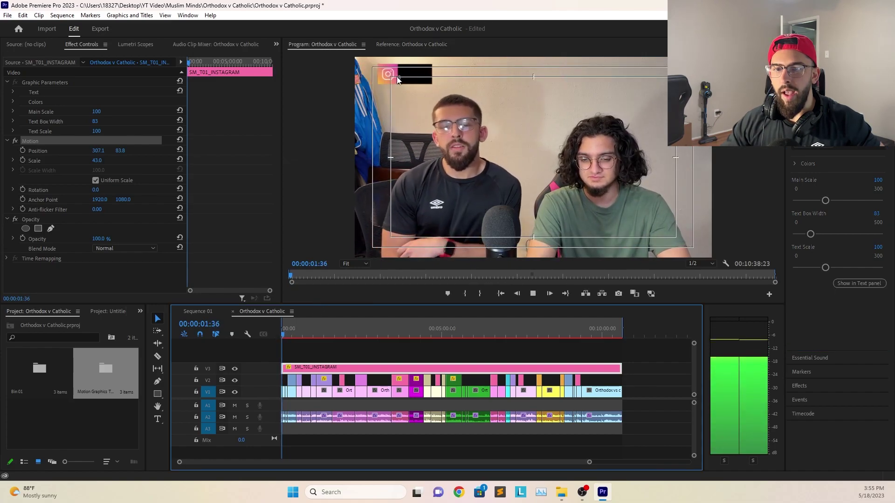
left_click_drag(286, 336, 604, 350)
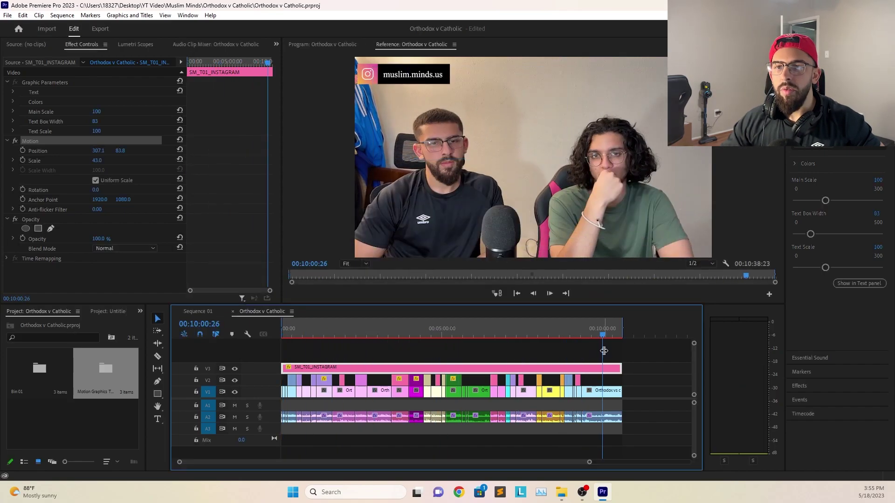
key("ctrl+s")
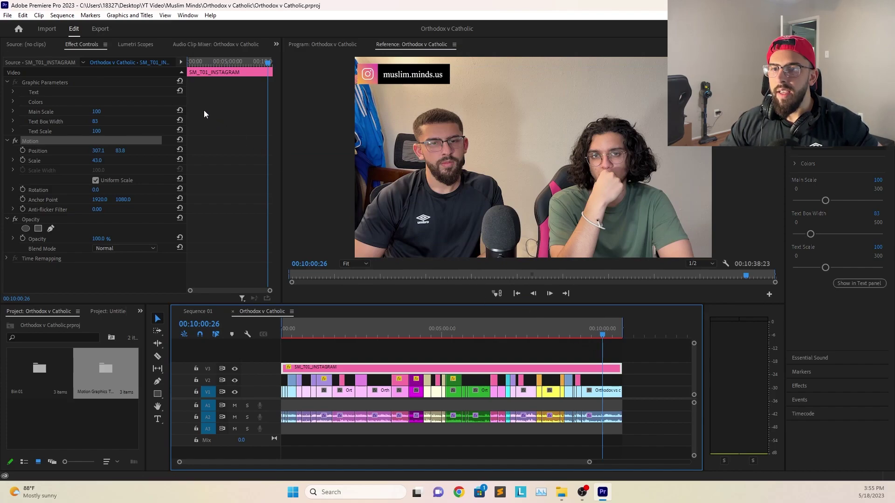
Step: Open the export settings for the Orthodox v Catholic sequence and choose the High Quality 1080p HD preset
left_click(101, 29)
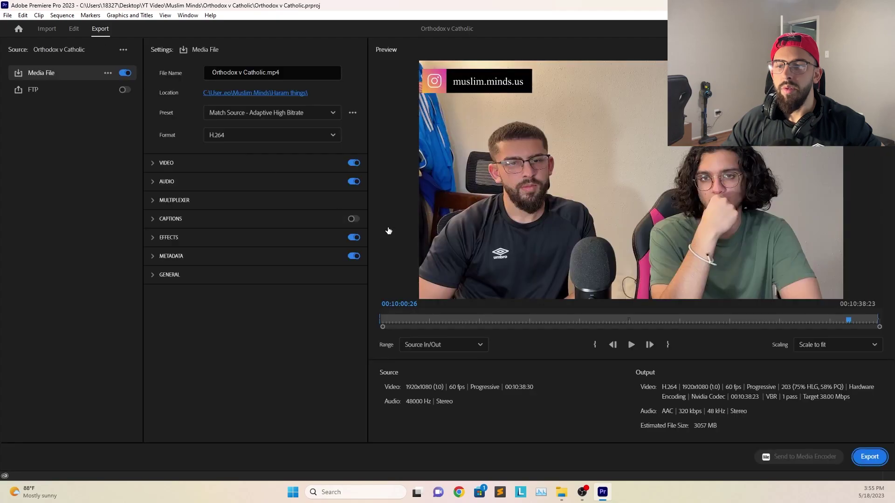
left_click(329, 114)
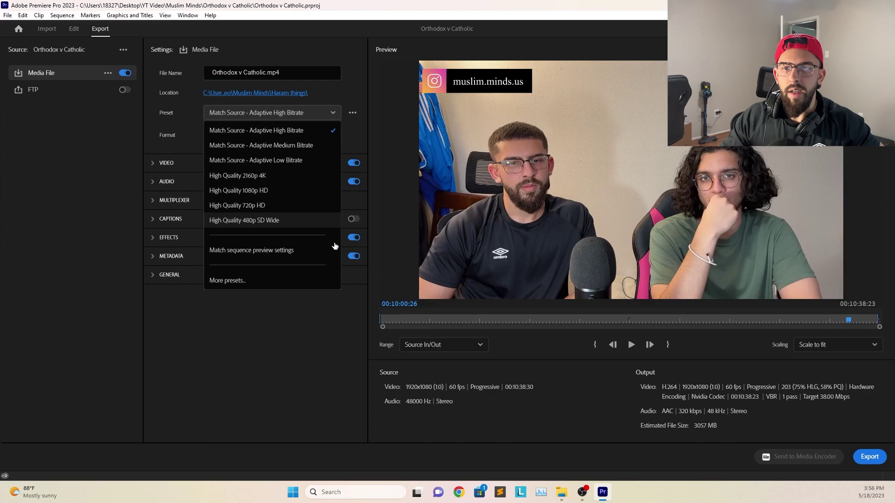
left_click(253, 196)
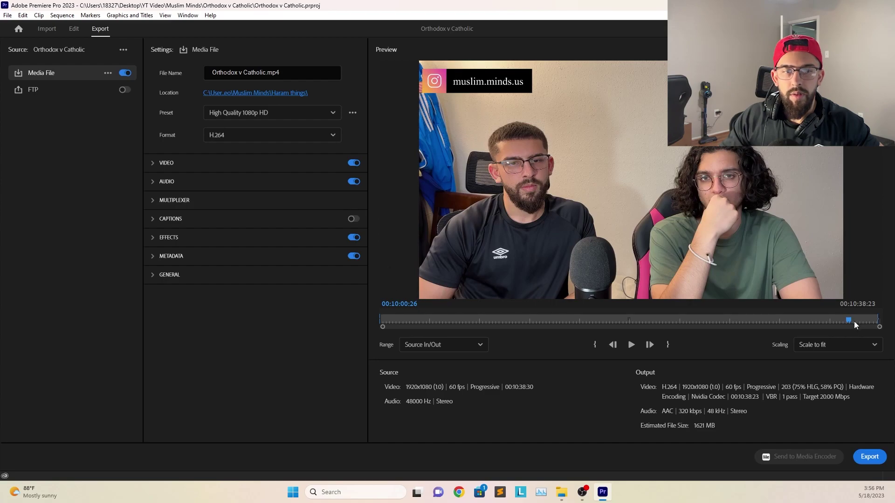
Step: Preview the end of the video at 00:10:34:20 and play its opening in the export preview
left_click(874, 322)
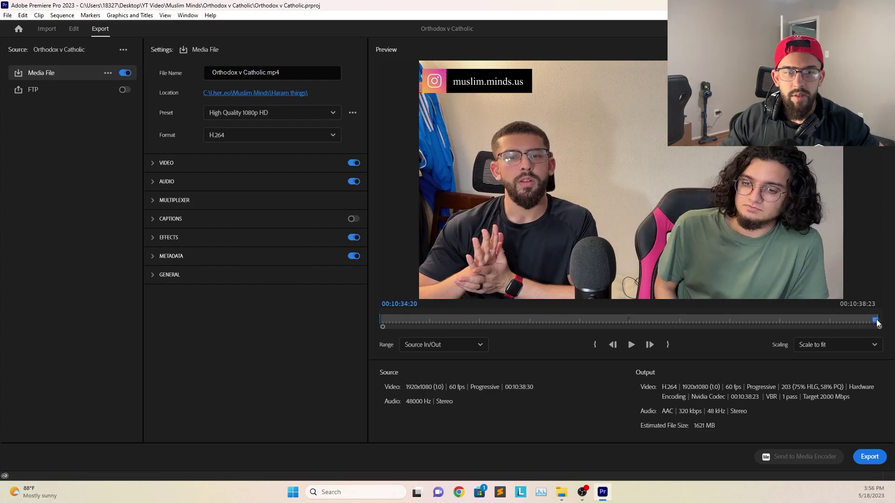
key("space")
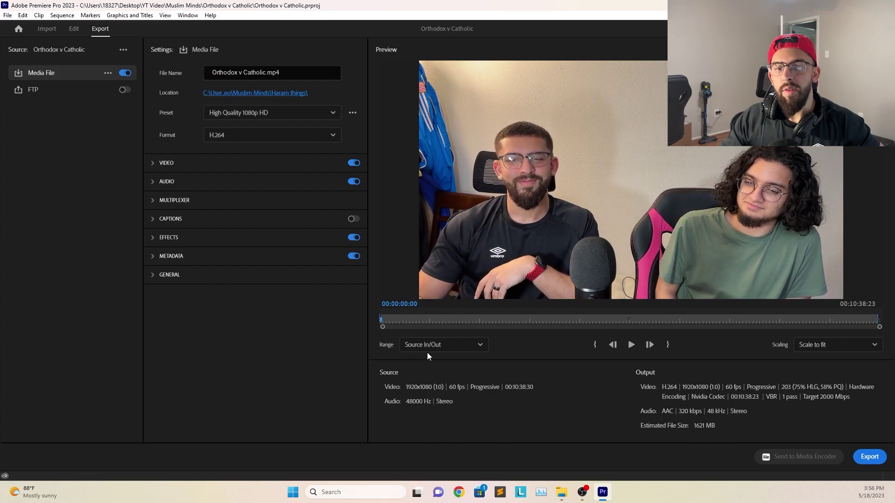
left_click(630, 345)
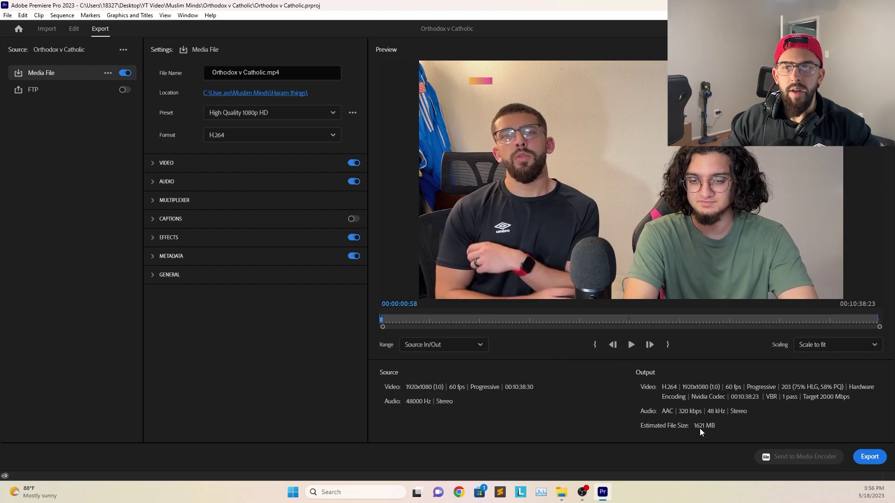
Step: Set the output location of Orthodox v Catholic.mp4 to the Orthodox v Catholic folder inside Muslim Minds and export the video
left_click(264, 72)
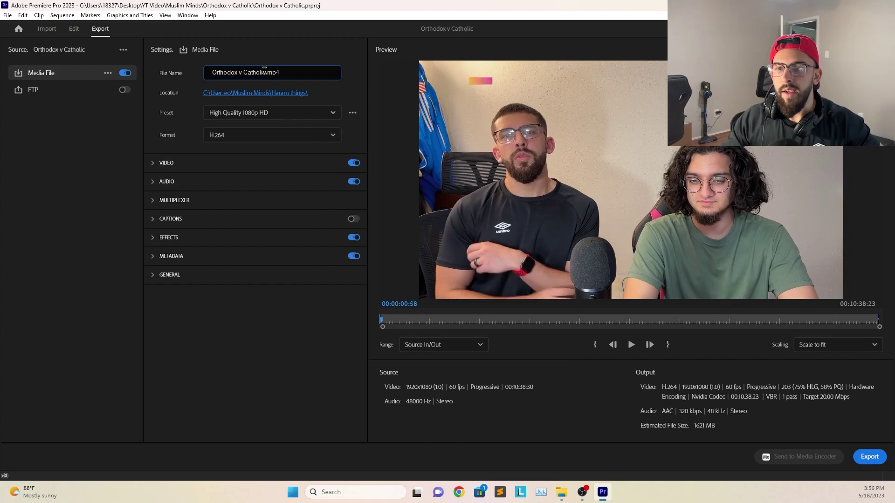
left_click(280, 94)
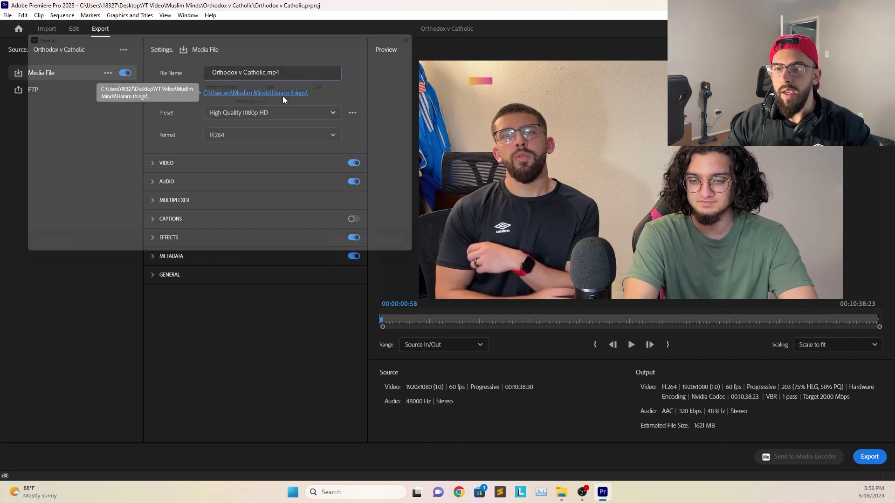
left_click(170, 47)
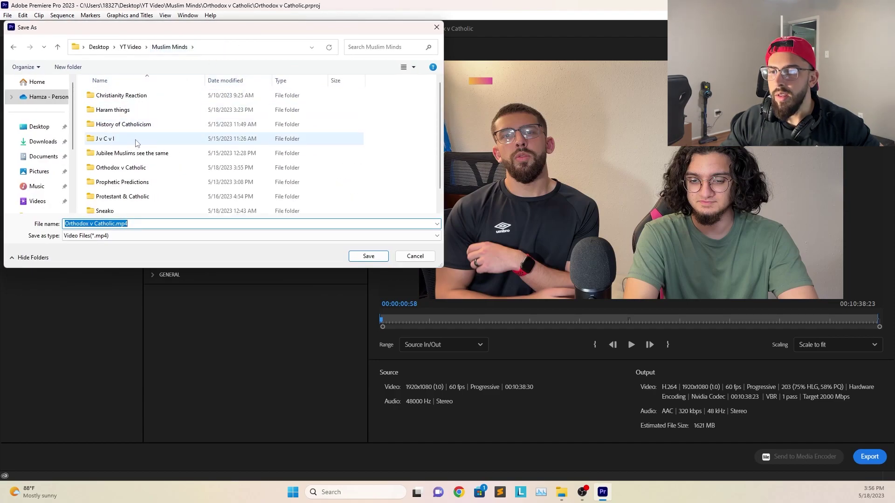
scroll(152, 189, "down", 1)
double_click(120, 149)
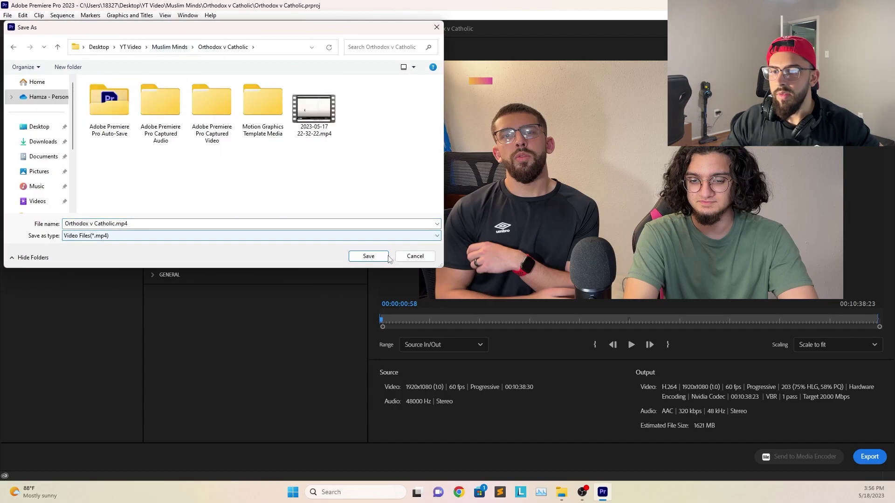
left_click(373, 258)
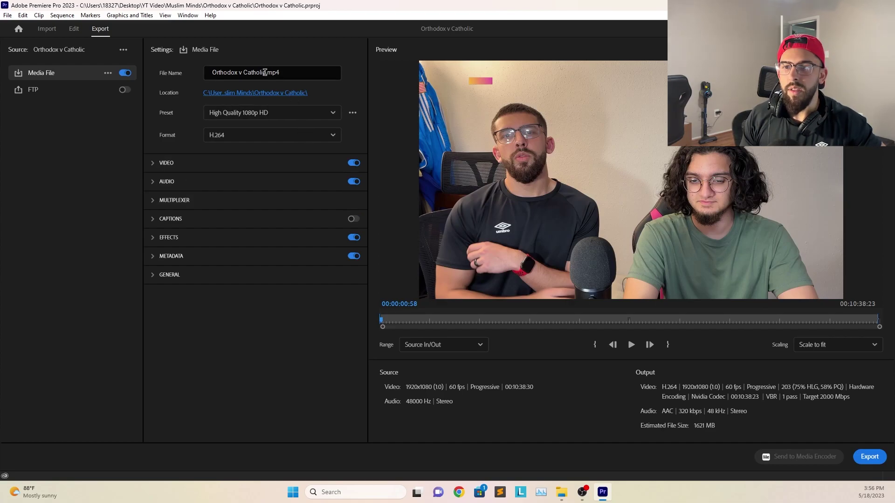
left_click(868, 458)
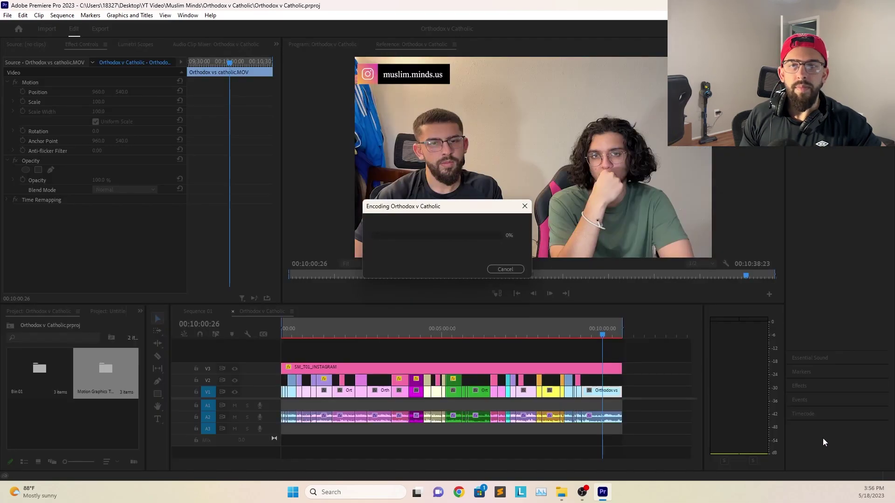